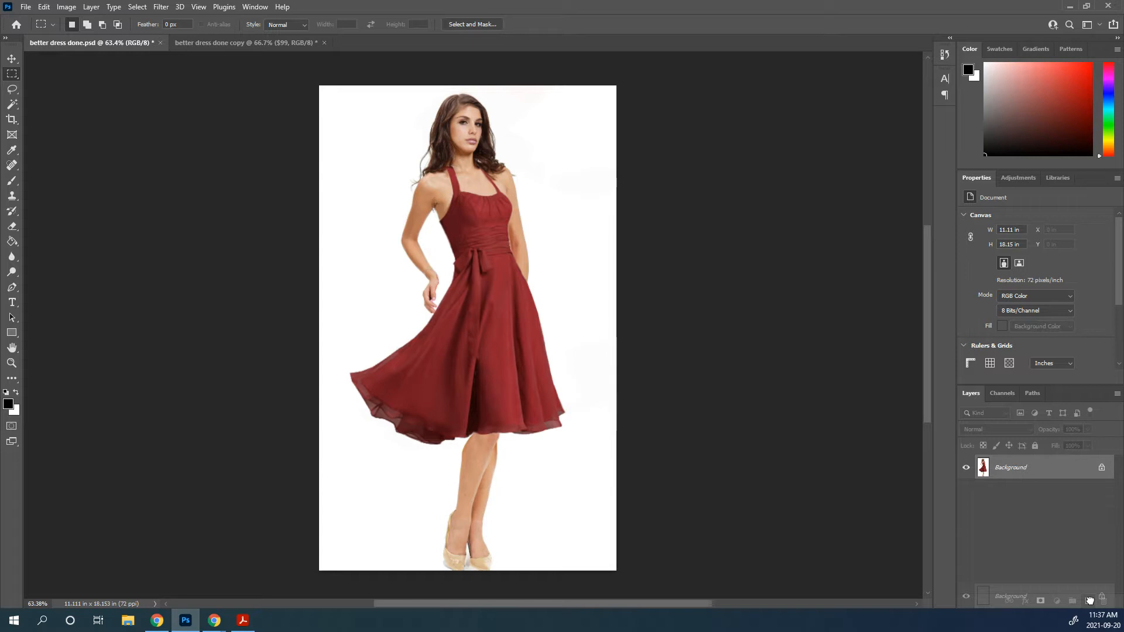
Duplicate the Background layer and hide the original
drag(1090, 600, 1088, 601)
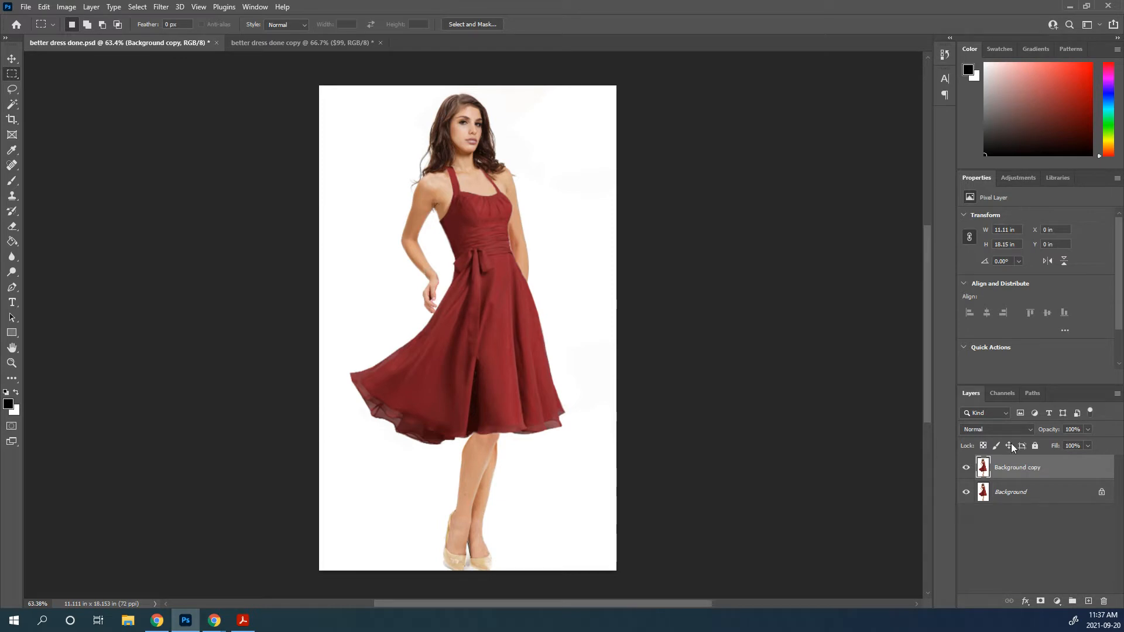
click(967, 493)
Select the woman on the Background copy layer automatically with the Object Selection tool's Select Subject command
click(12, 135)
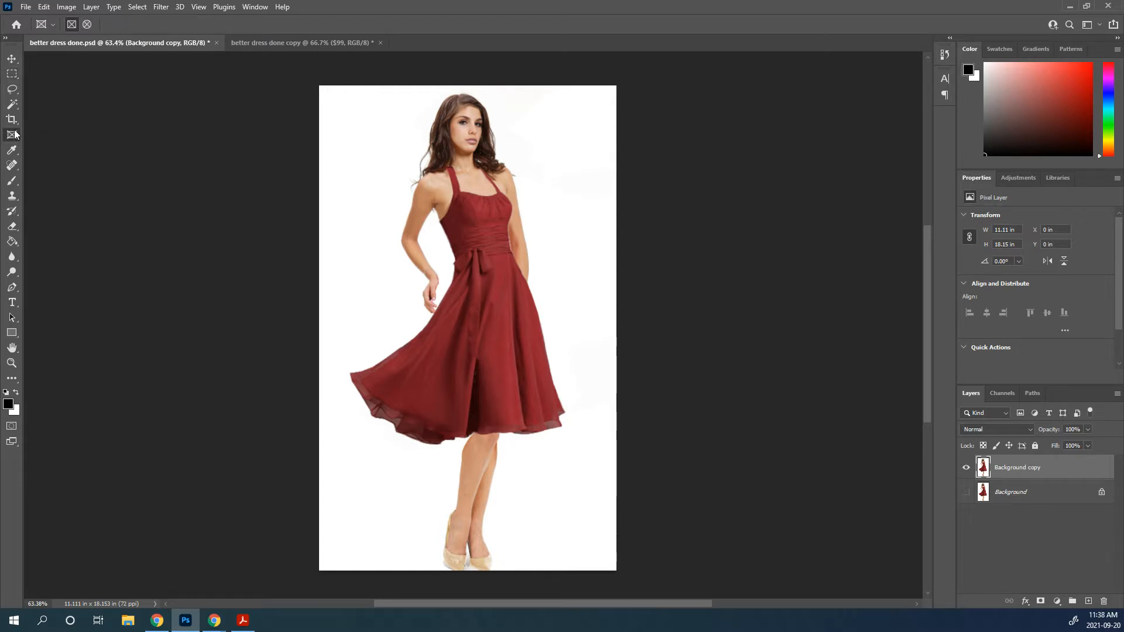
click(12, 104)
click(75, 105)
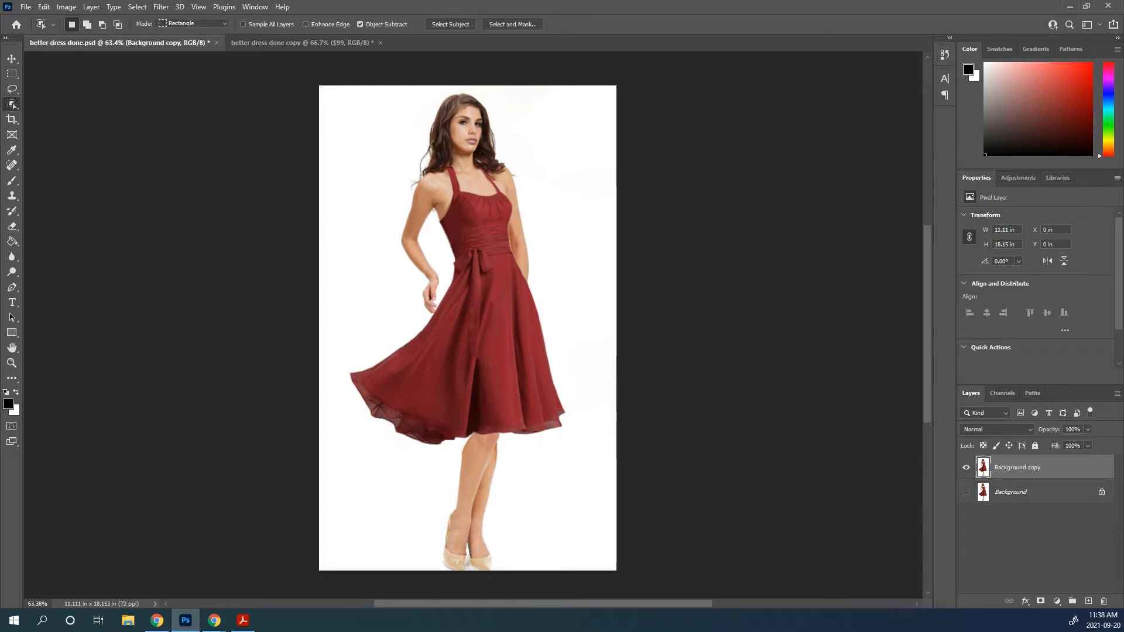
key(Escape)
click(454, 24)
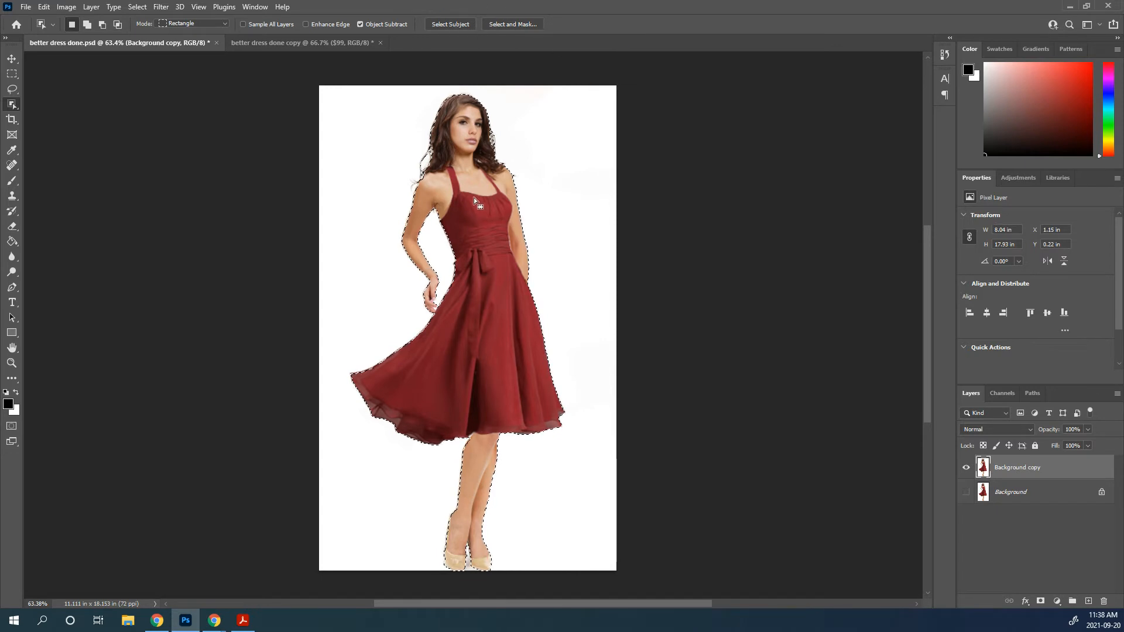
Subtract the stray hair tip beyond the woman's shoulder from the selection with the Lasso tool
scroll(473, 198, up, 3)
scroll(473, 197, up, 5)
drag(487, 128, 254, 262)
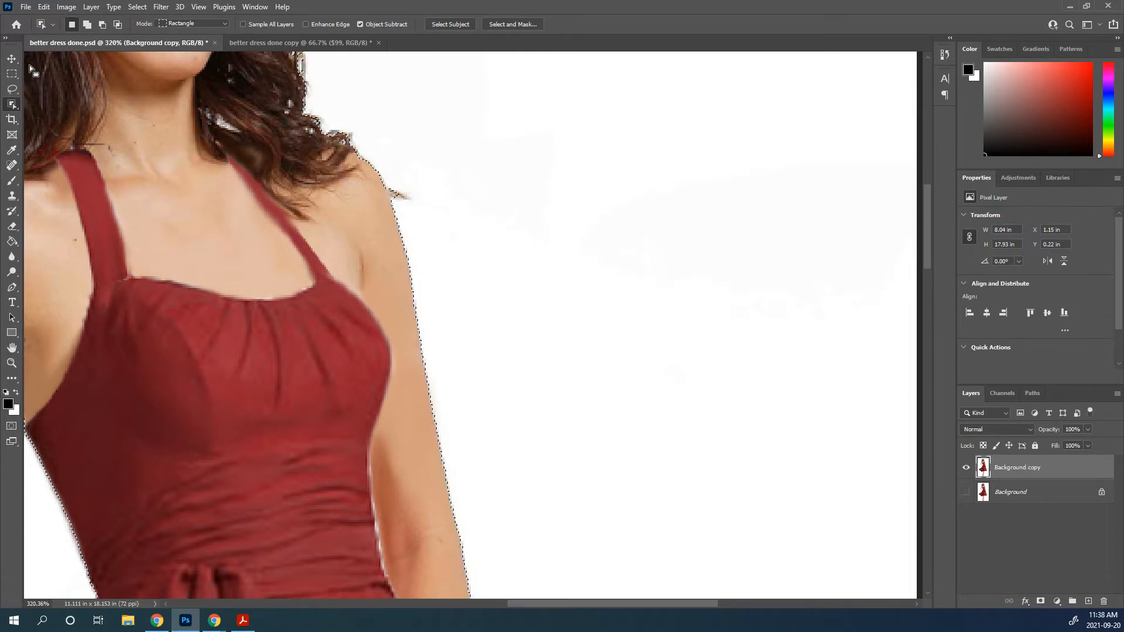
drag(14, 93, 50, 88)
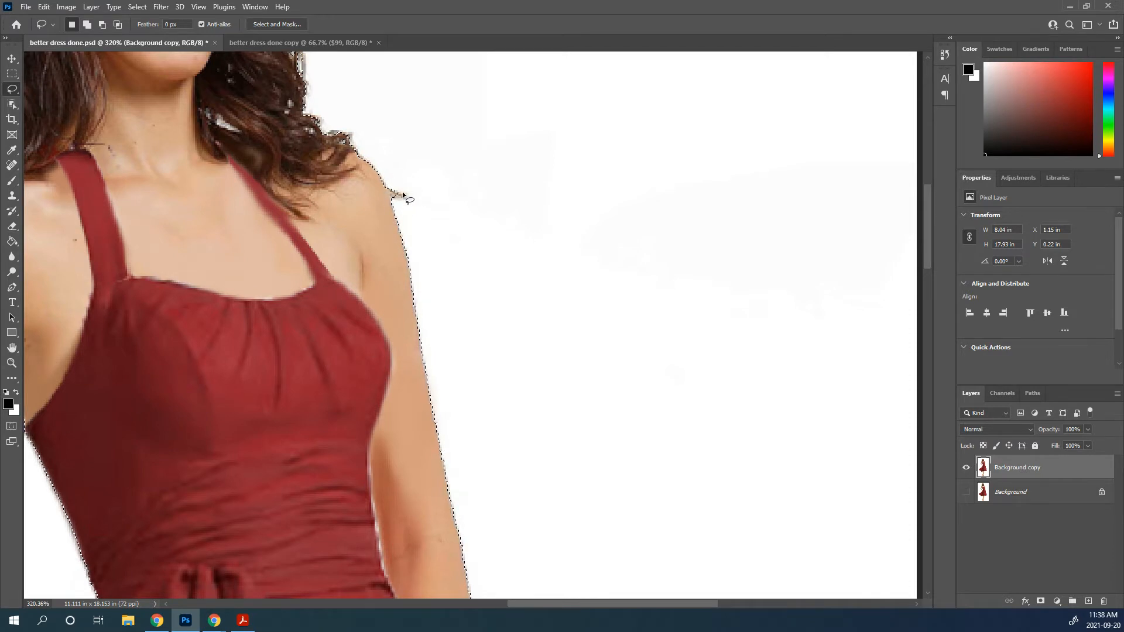
key(alt)
drag(386, 184, 388, 189)
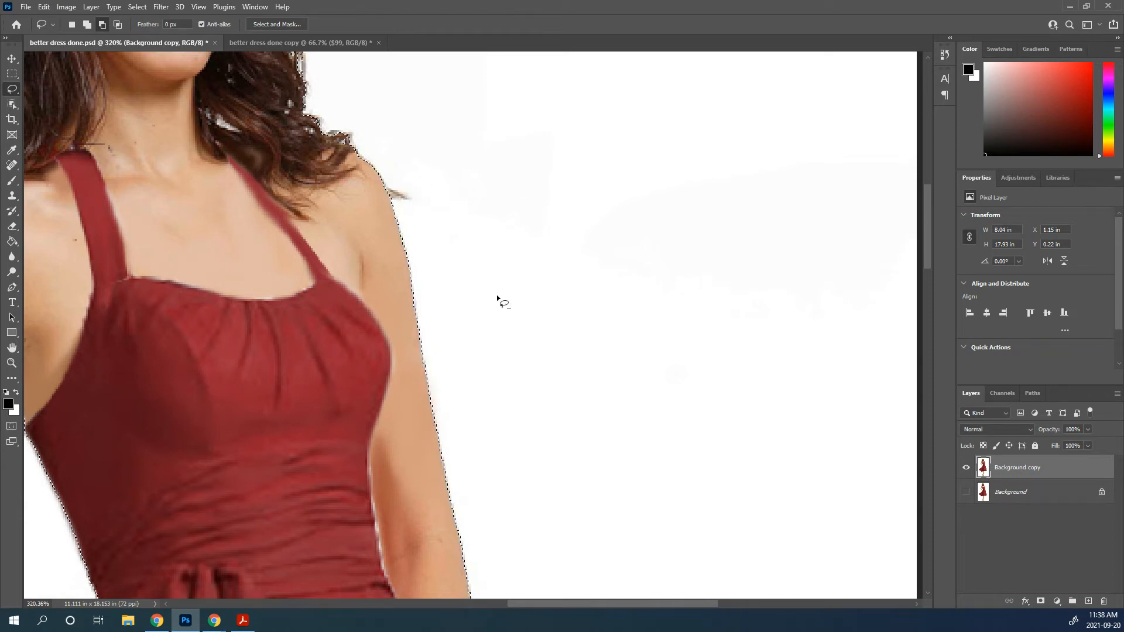
Lasso the grey shadow beside the outer edge of the shoe out of the selection and add the clipped shoe edge back
scroll(468, 287, up, 2)
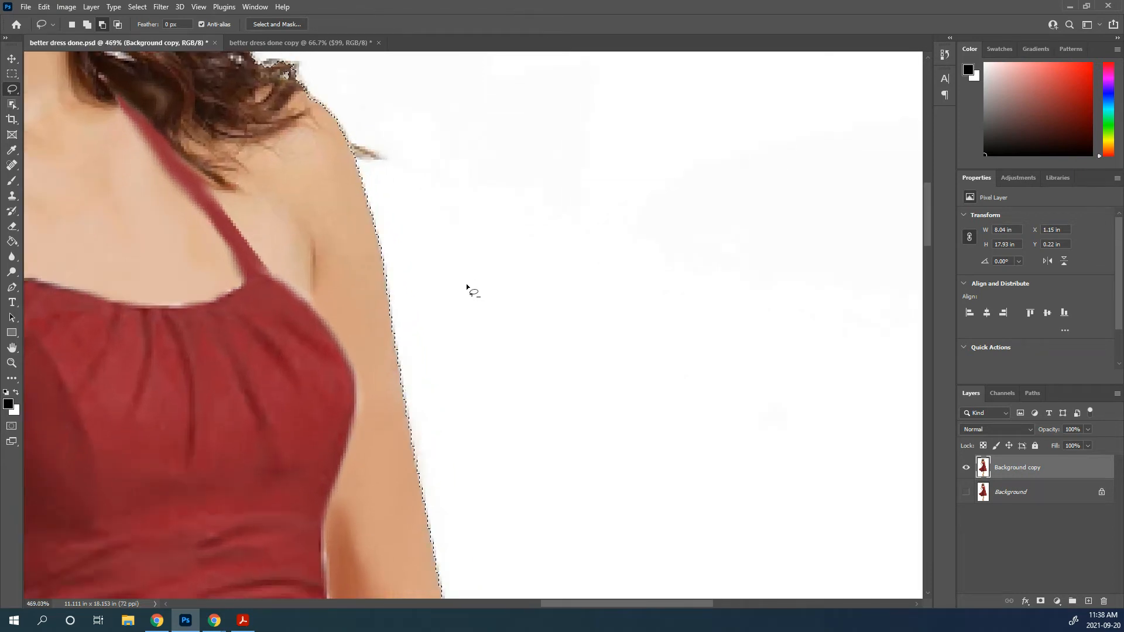
drag(348, 496, 315, 99)
drag(326, 414, 339, 73)
drag(414, 547, 388, 128)
drag(293, 411, 520, 202)
drag(351, 536, 316, 151)
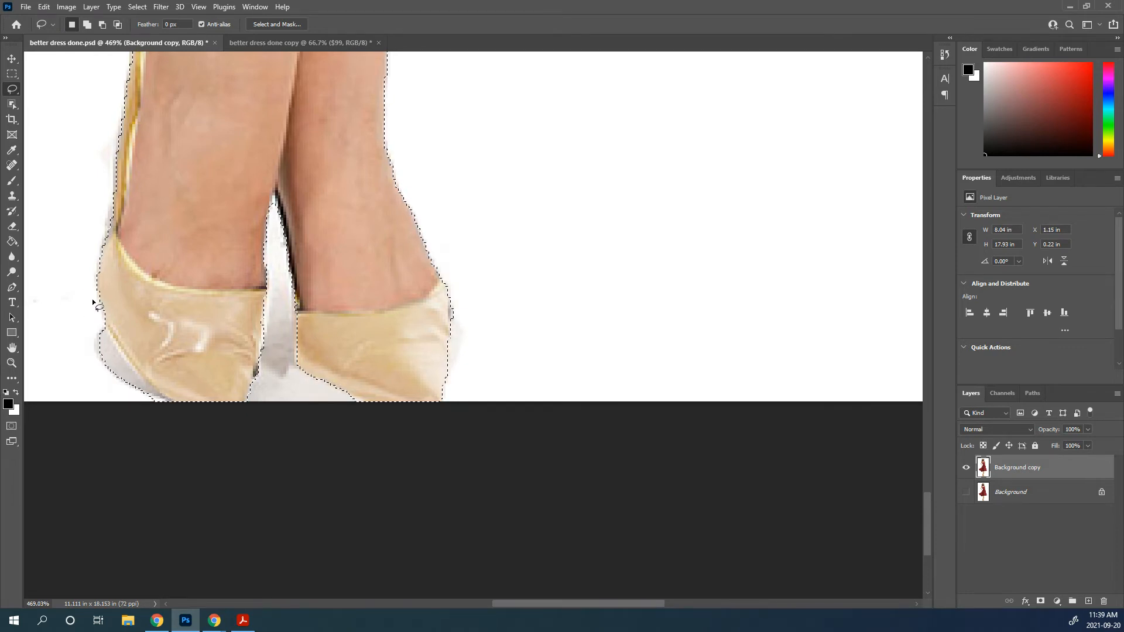
key(alt)
drag(95, 296, 102, 316)
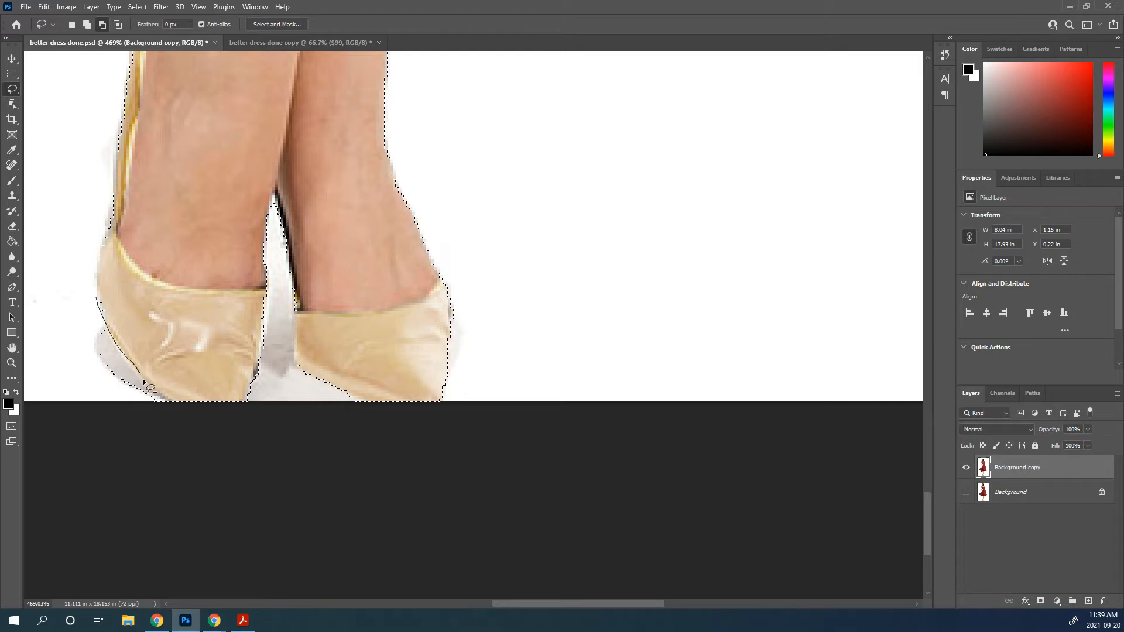
mouse_move(156, 398)
mouse_down()
mouse_move(178, 409)
mouse_move(124, 409)
mouse_up()
drag(96, 300, 96, 298)
mouse_move(125, 357)
mouse_down()
mouse_move(147, 379)
mouse_move(86, 404)
mouse_up()
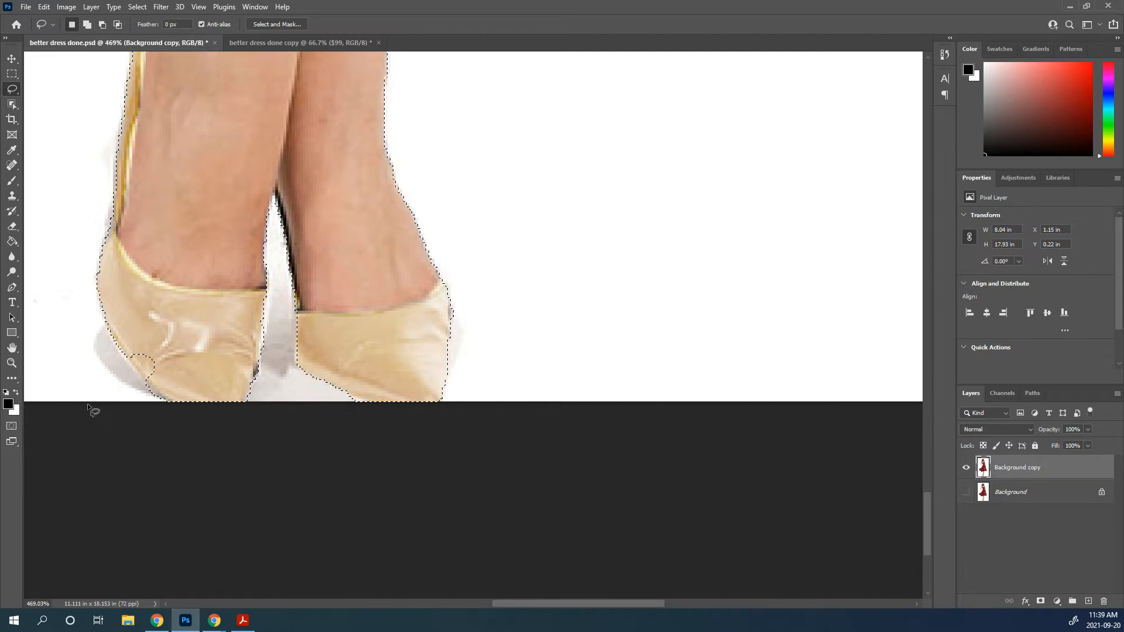
key(shift)
mouse_move(161, 381)
mouse_down()
mouse_move(146, 337)
mouse_move(123, 351)
mouse_up()
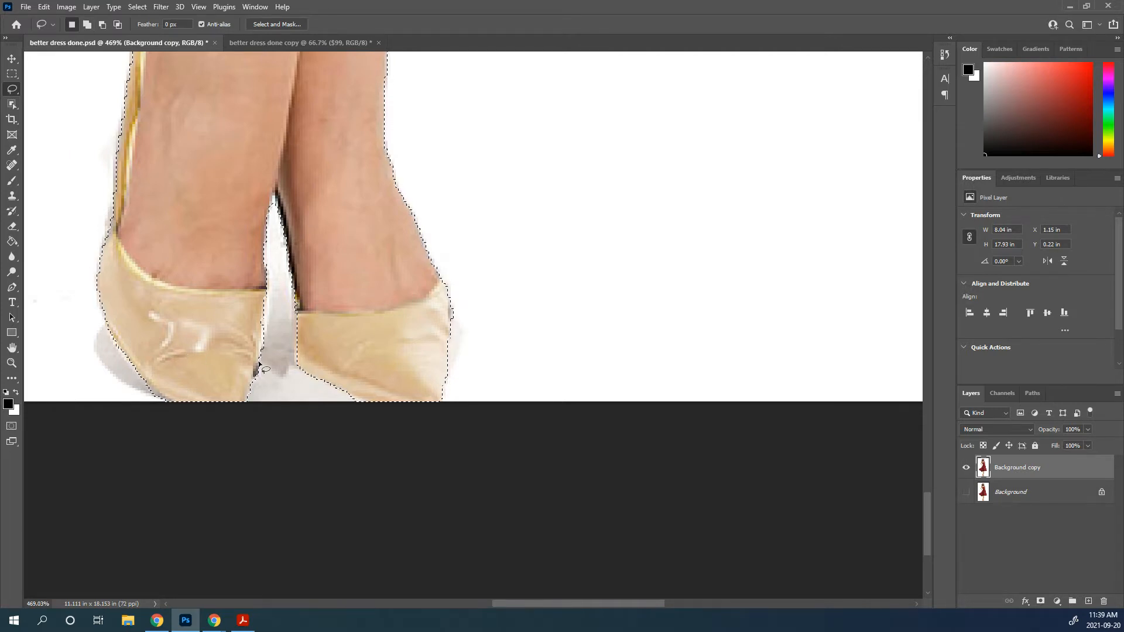
Subtract the white gaps around the fingertips next to the dress from the selection with the Lasso tool
key(space)
mouse_move(172, 183)
mouse_down()
mouse_move(234, 201)
mouse_move(261, 175)
mouse_move(309, 384)
mouse_move(265, 191)
mouse_move(515, 396)
mouse_move(226, 306)
mouse_move(301, 467)
mouse_move(195, 594)
mouse_move(675, 88)
mouse_move(469, 401)
mouse_move(458, 388)
mouse_up()
drag(434, 191, 416, 226)
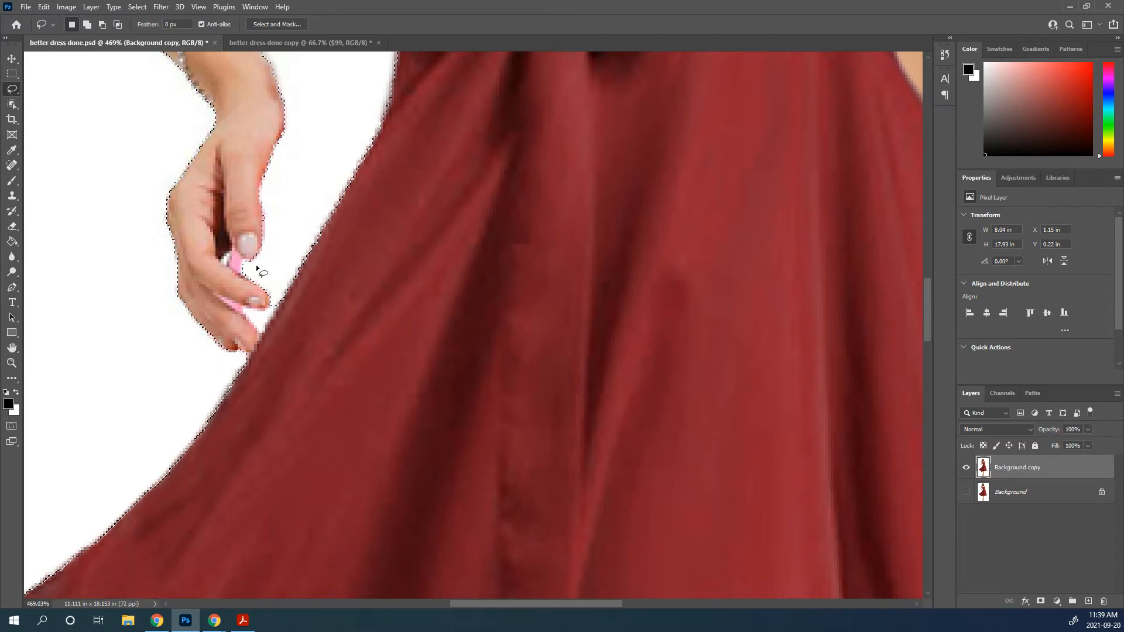
key(alt)
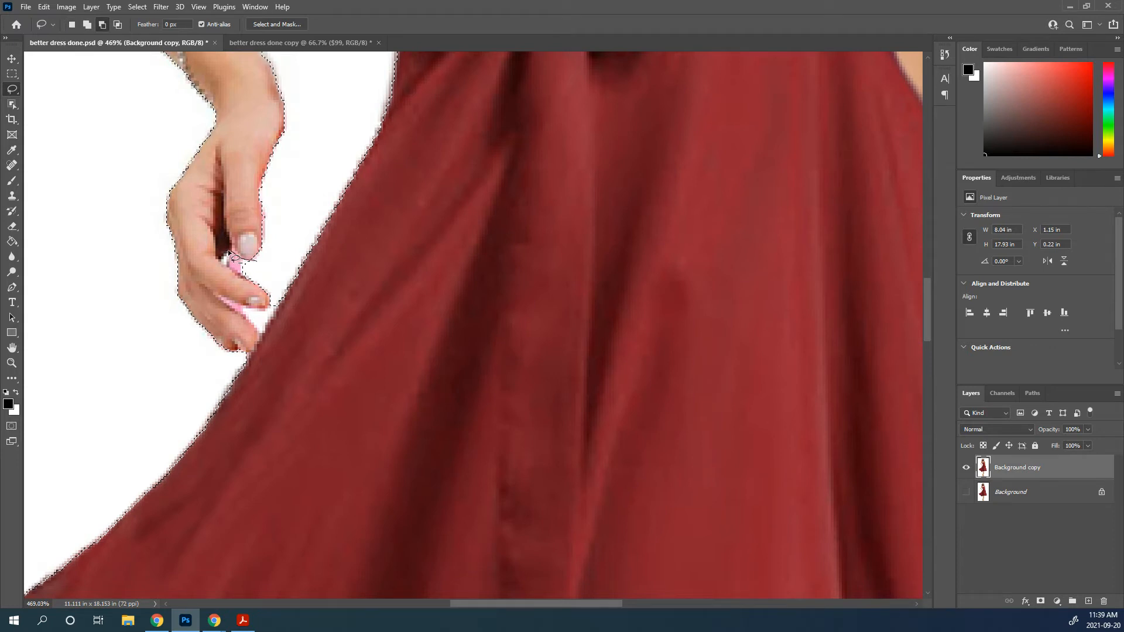
drag(267, 268, 268, 270)
drag(269, 306, 252, 309)
drag(255, 335, 271, 319)
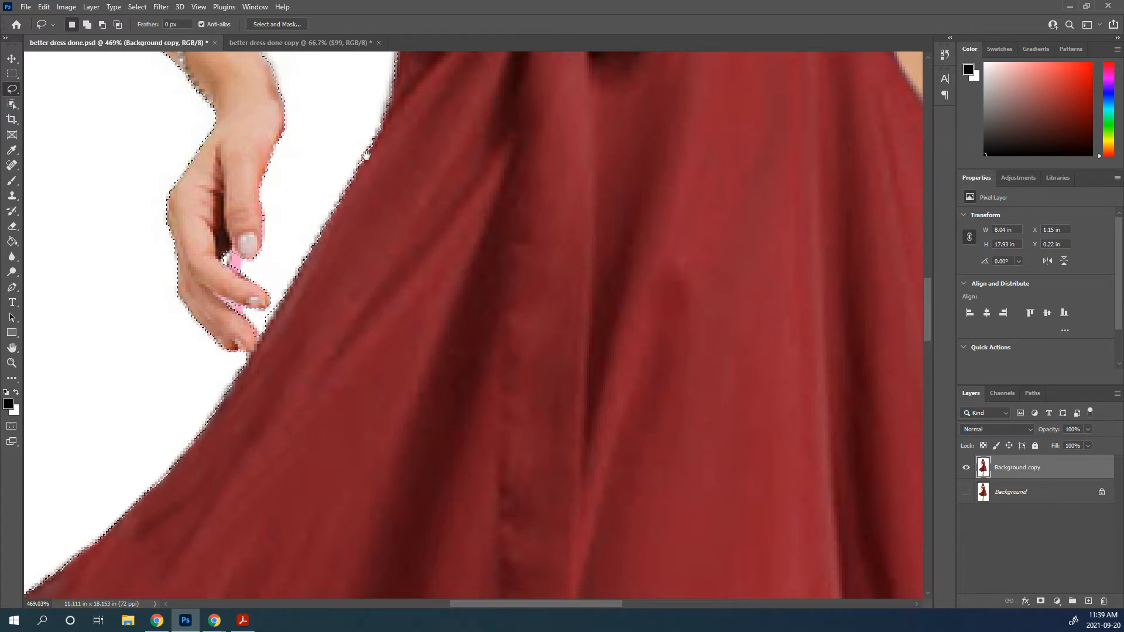
Inspect the selection edge along the waist, arm, shoulder and hair, and check it around the whole figure
drag(363, 151, 273, 387)
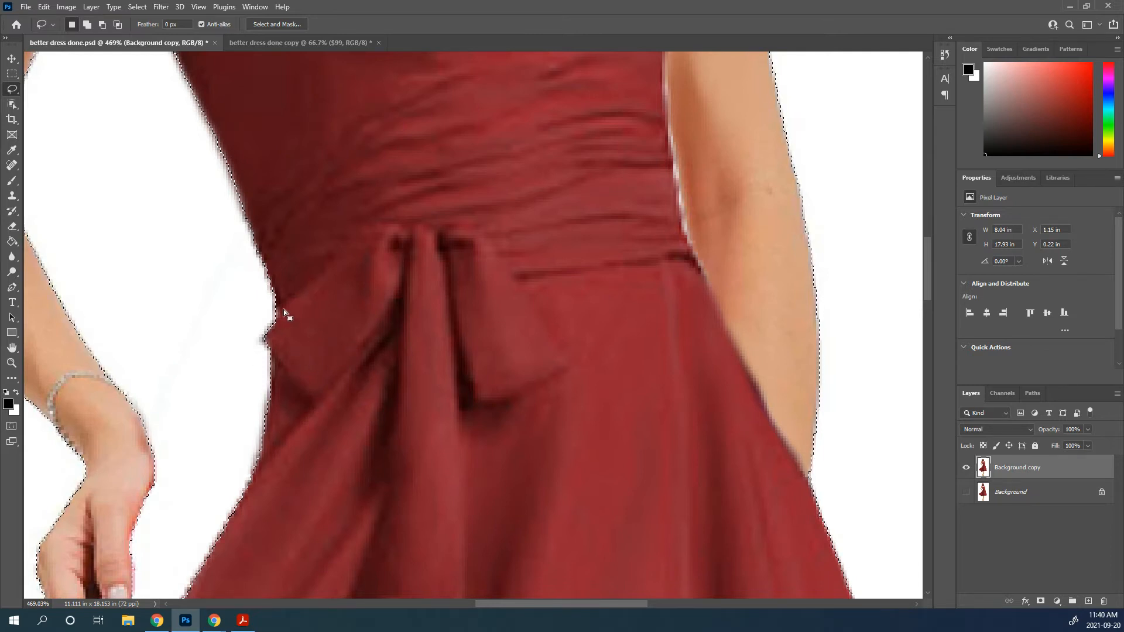
drag(206, 205, 299, 368)
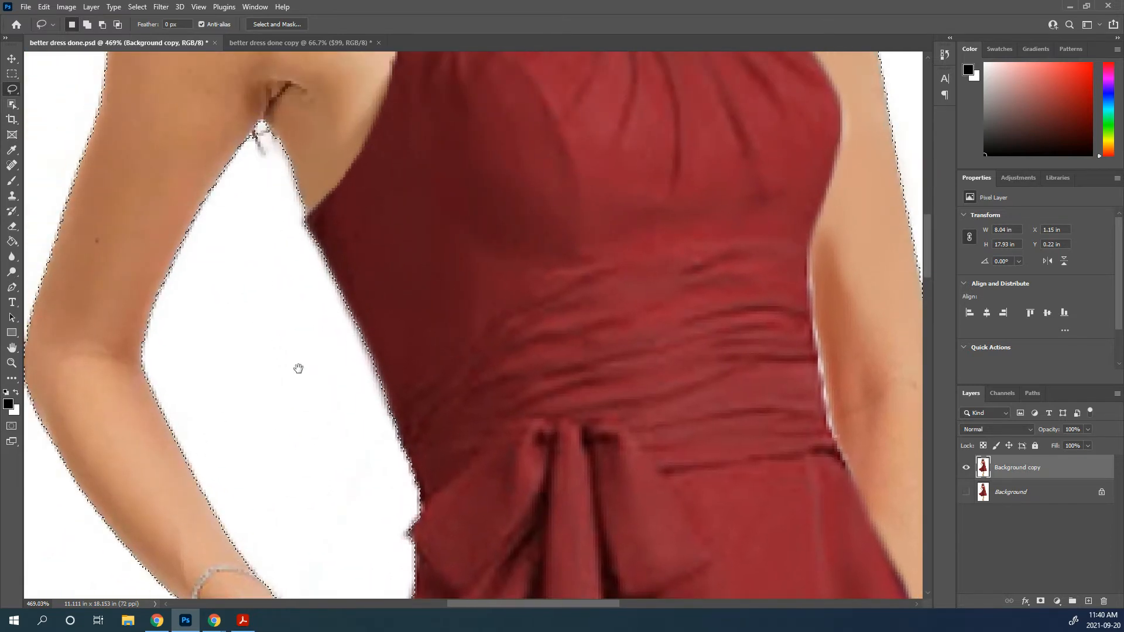
drag(284, 193, 296, 308)
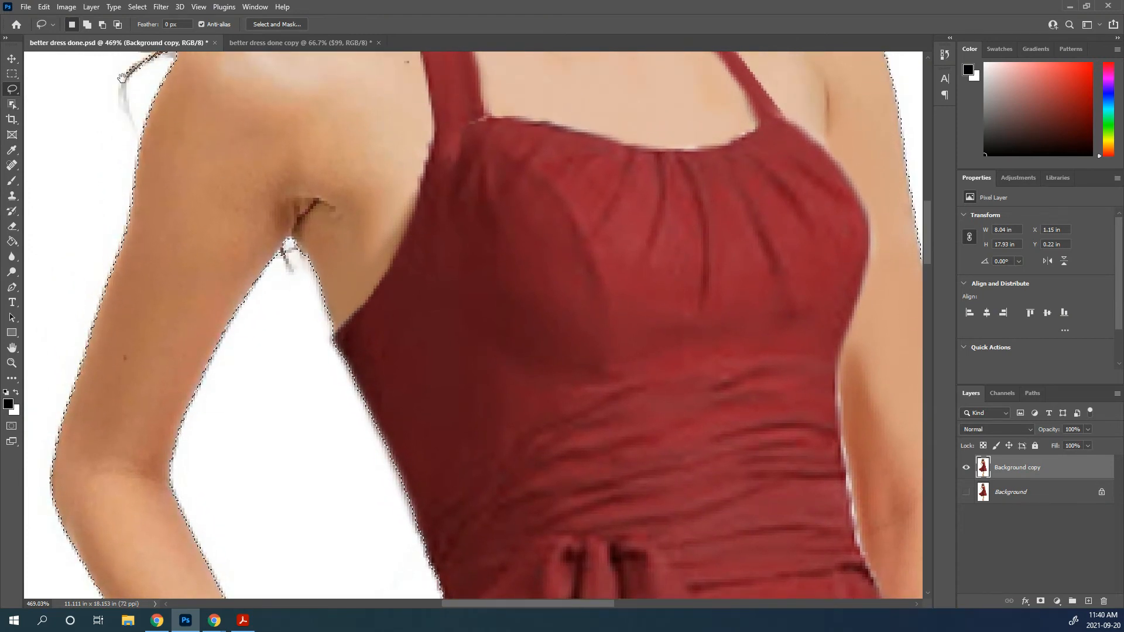
drag(422, 219, 401, 488)
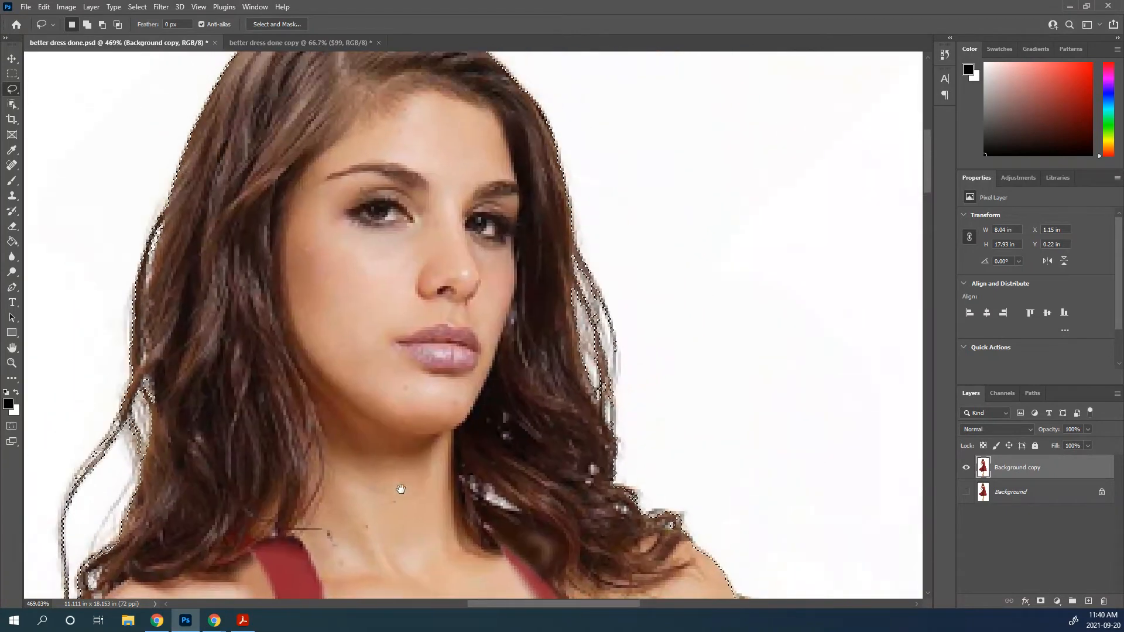
scroll(400, 489, down, 8)
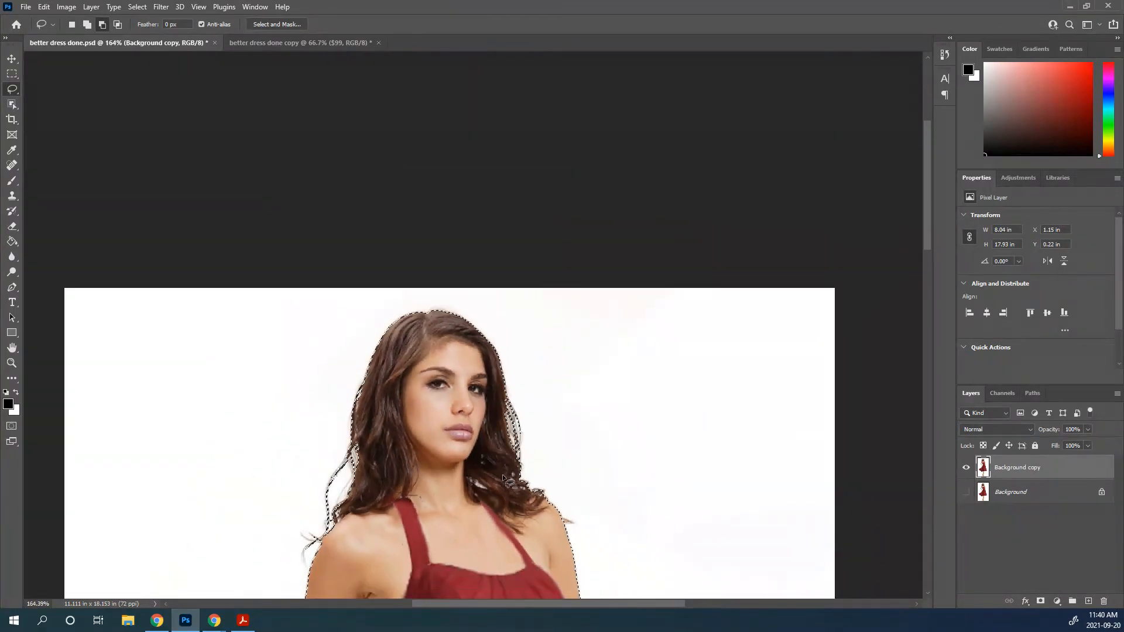
scroll(502, 474, down, 4)
scroll(480, 276, down, 3)
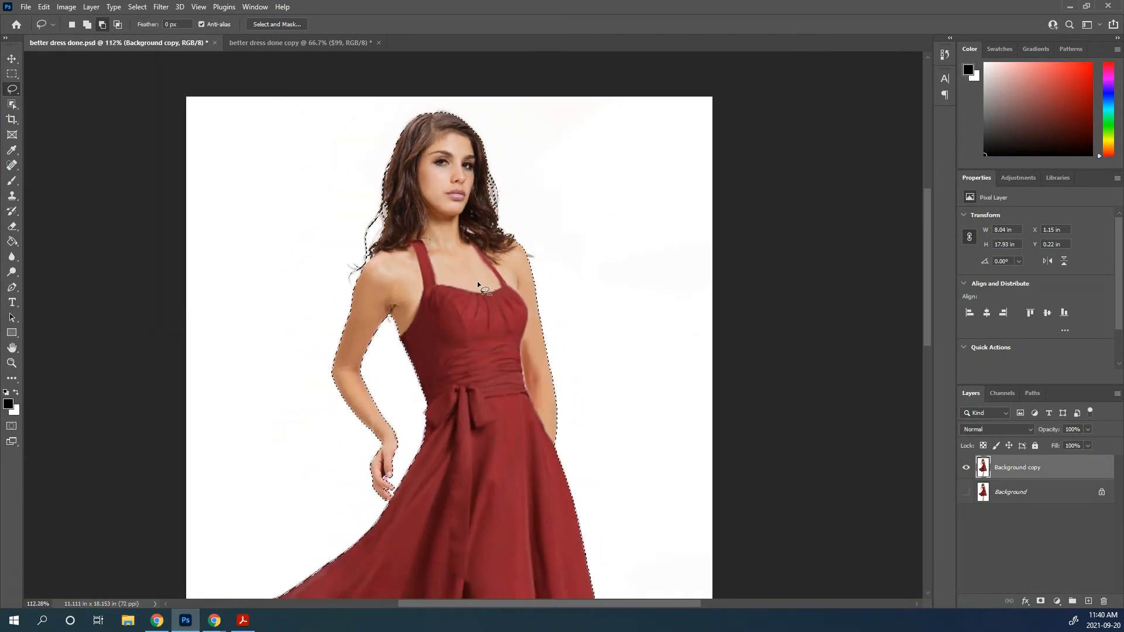
scroll(476, 281, down, 2)
scroll(479, 340, down, 2)
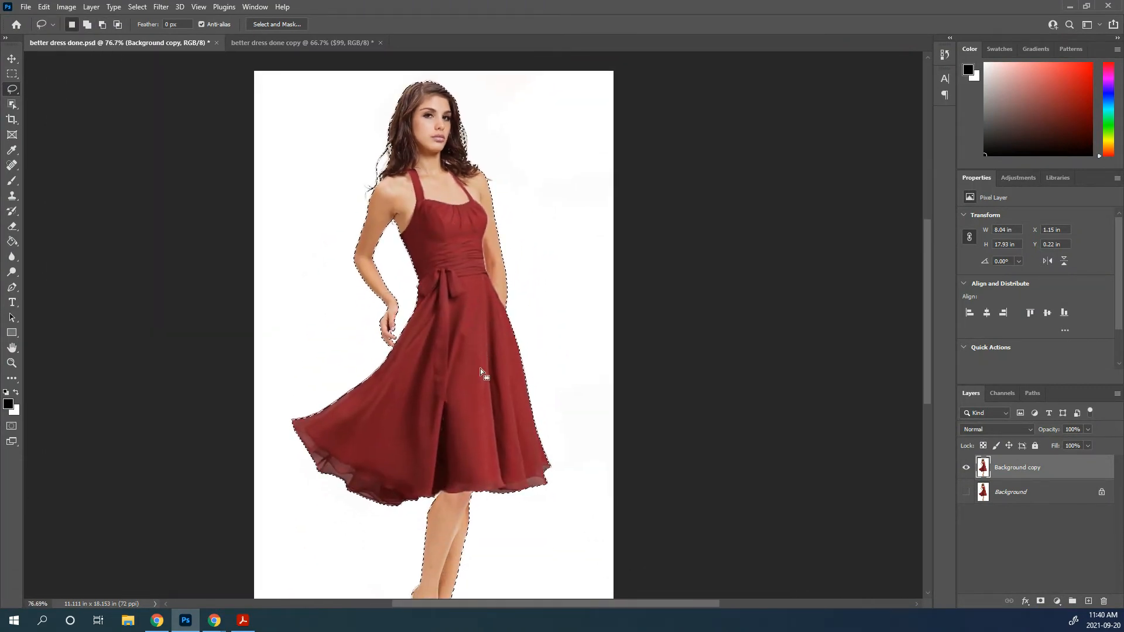
scroll(478, 377, down, 1)
scroll(494, 420, down, 2)
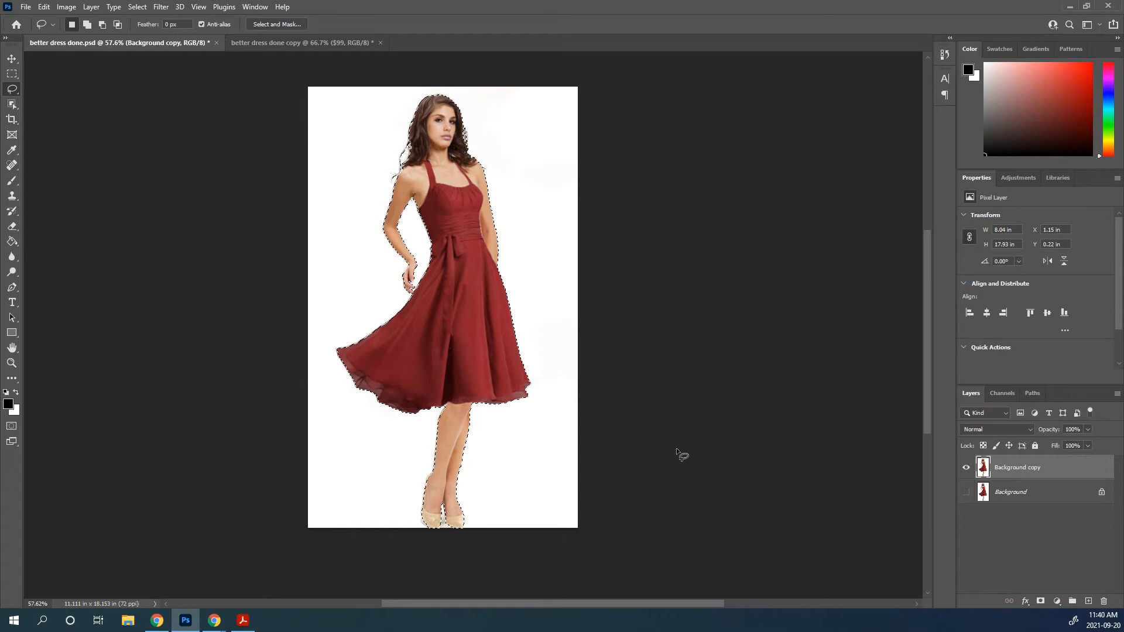
scroll(676, 448, down, 1)
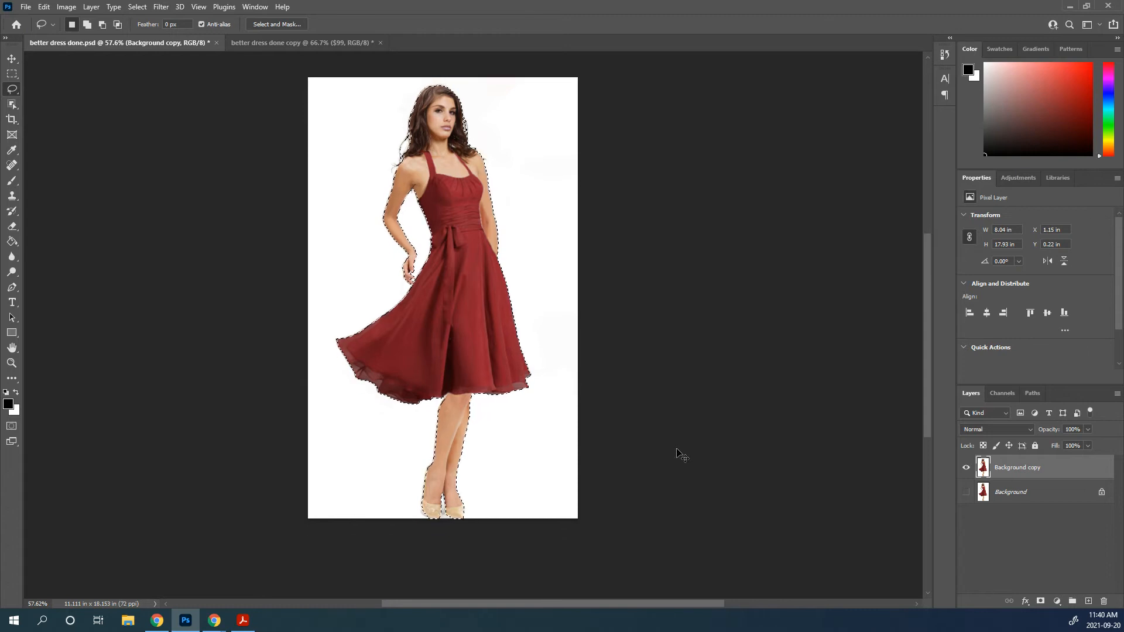
Copy the selected woman to a new layer and hide the Background copy layer
key(ctrl+j)
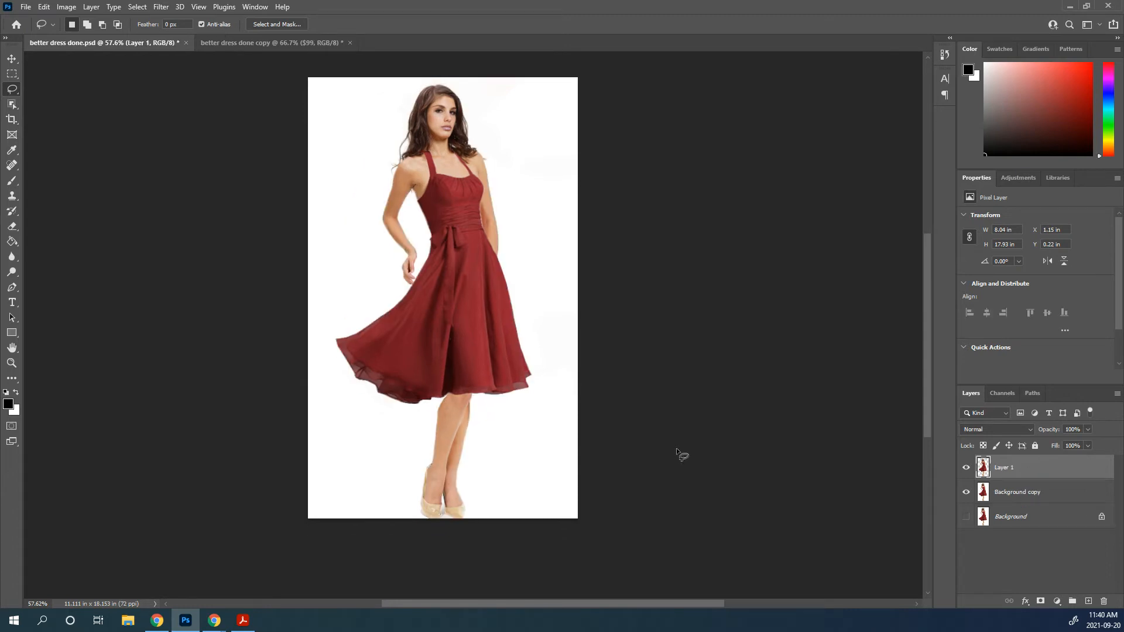
click(966, 492)
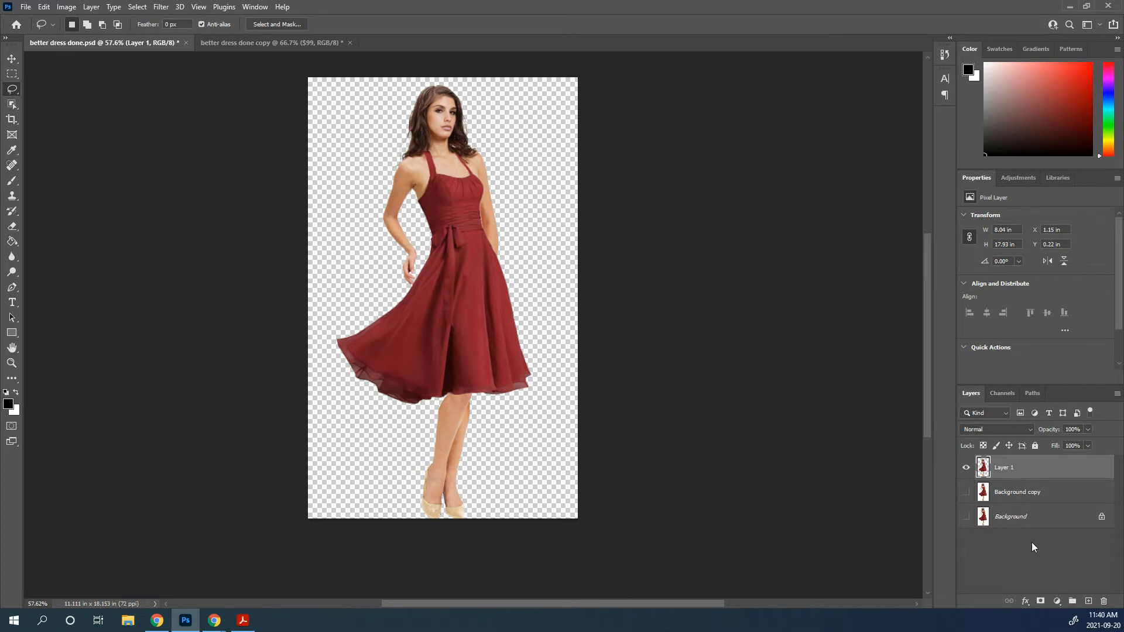
Add a new layer, load Layer 1's outline as a selection, and fill it with black using the Paint Bucket tool
click(1089, 602)
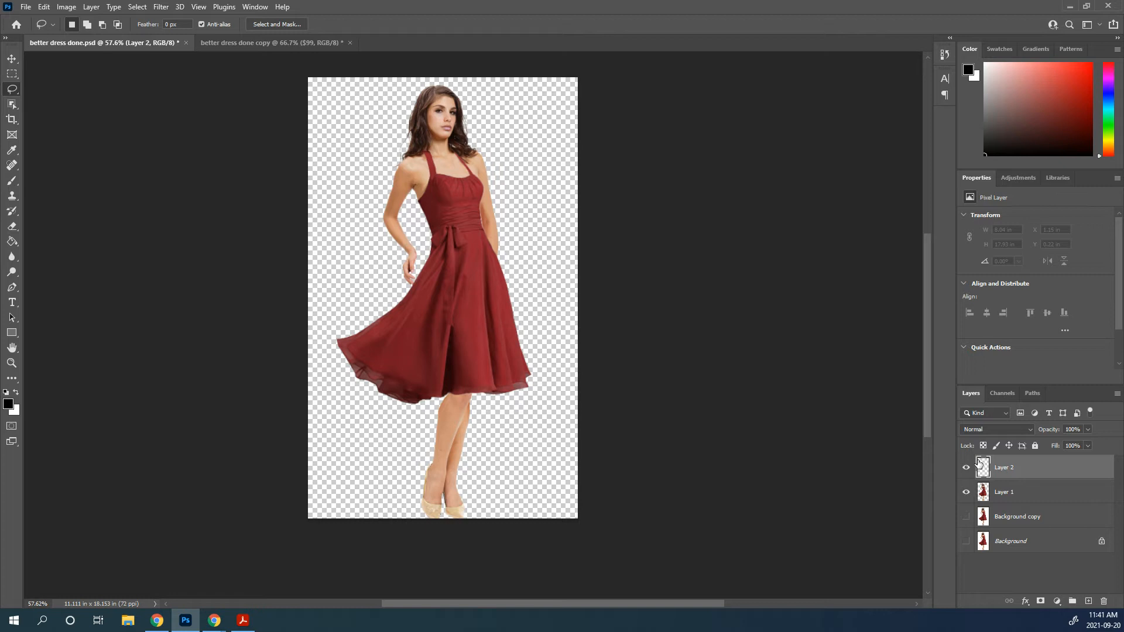
ctrl+click(984, 496)
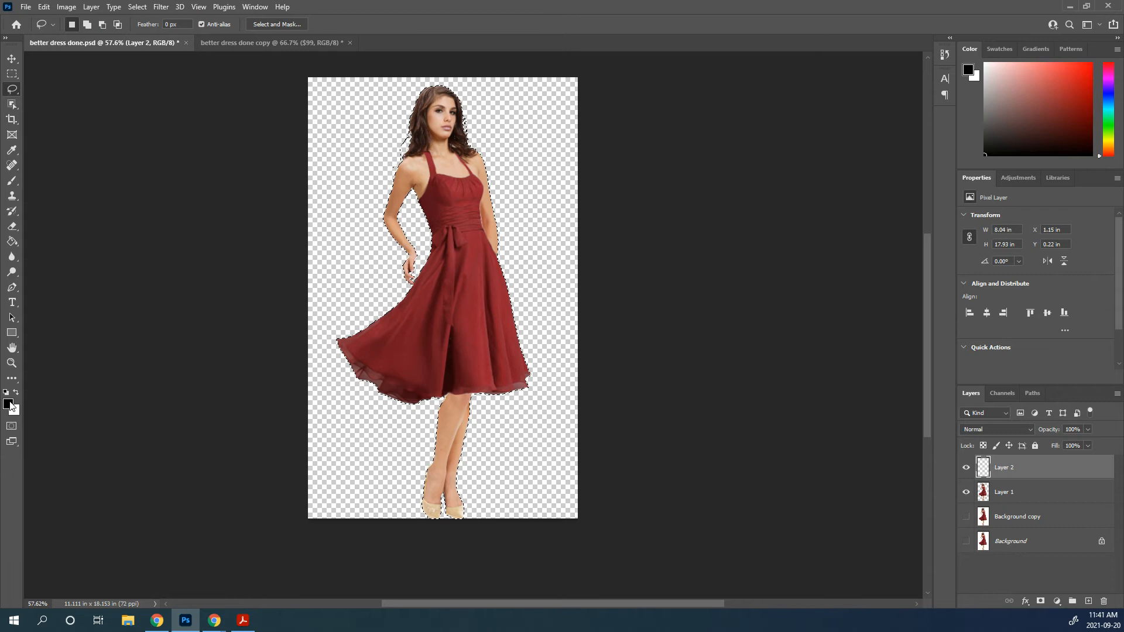
click(12, 241)
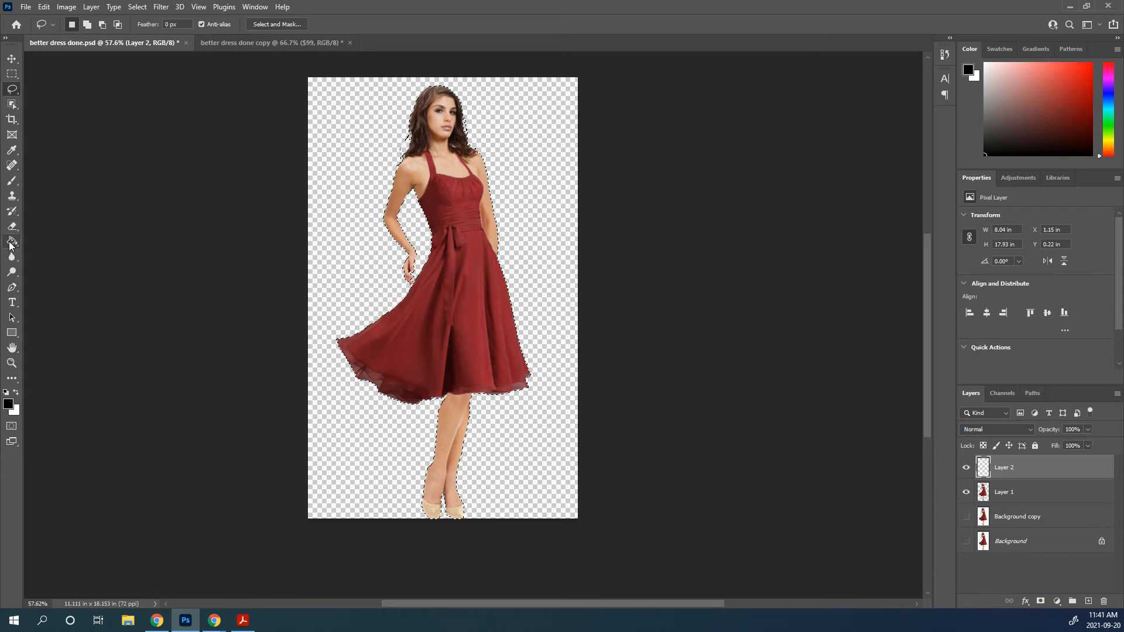
click(446, 176)
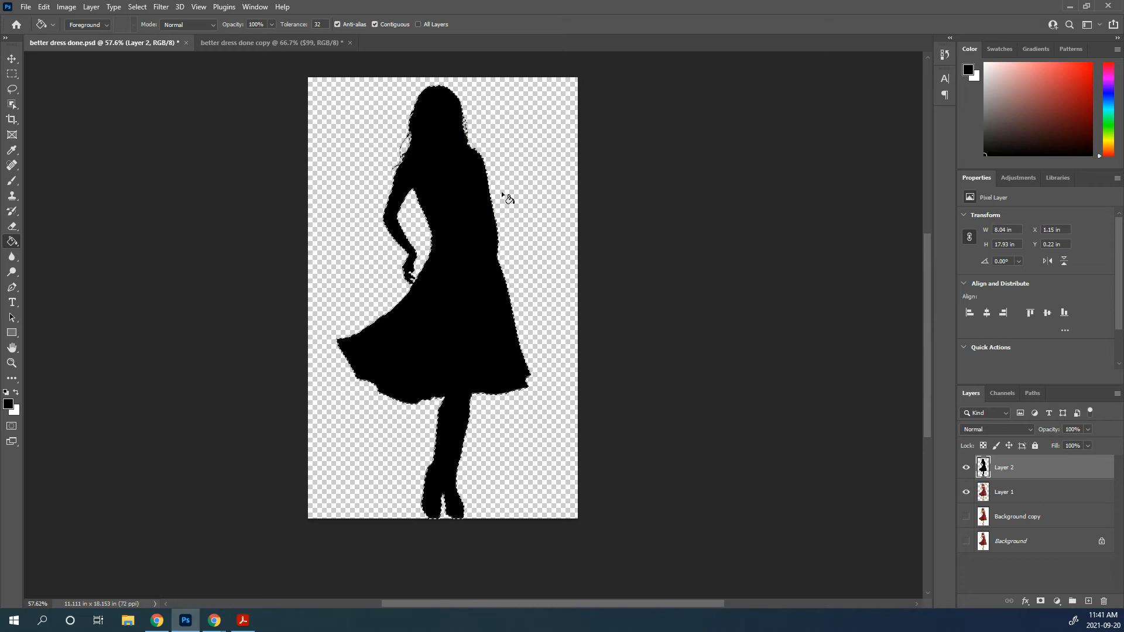
Hide the black silhouette layer, make Layer 1 active and clear the selection
click(967, 467)
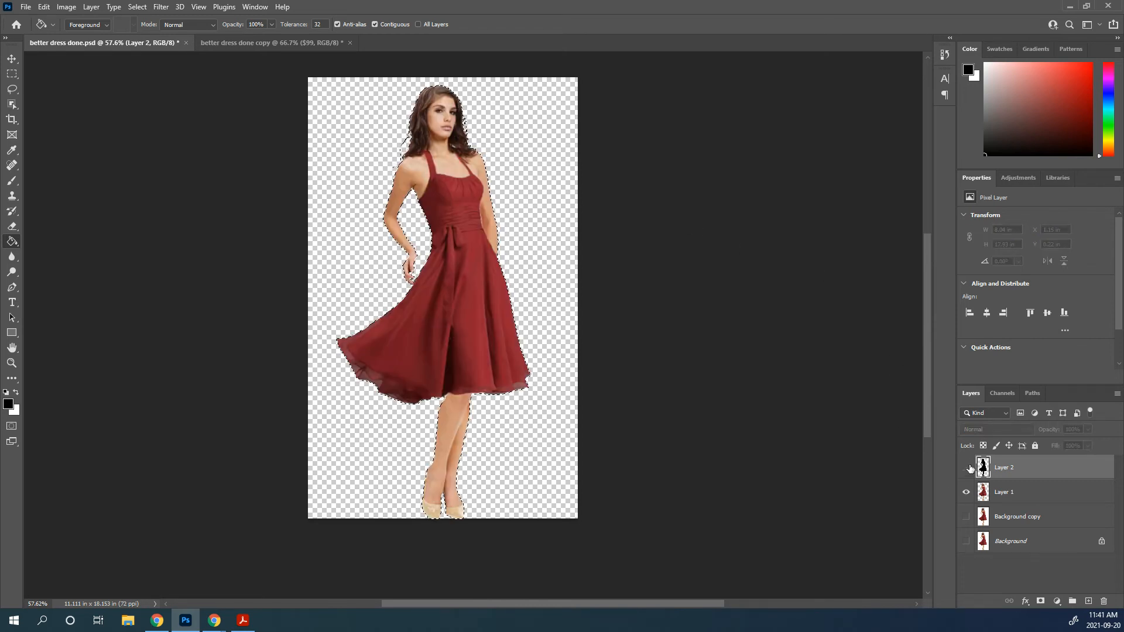
click(1017, 495)
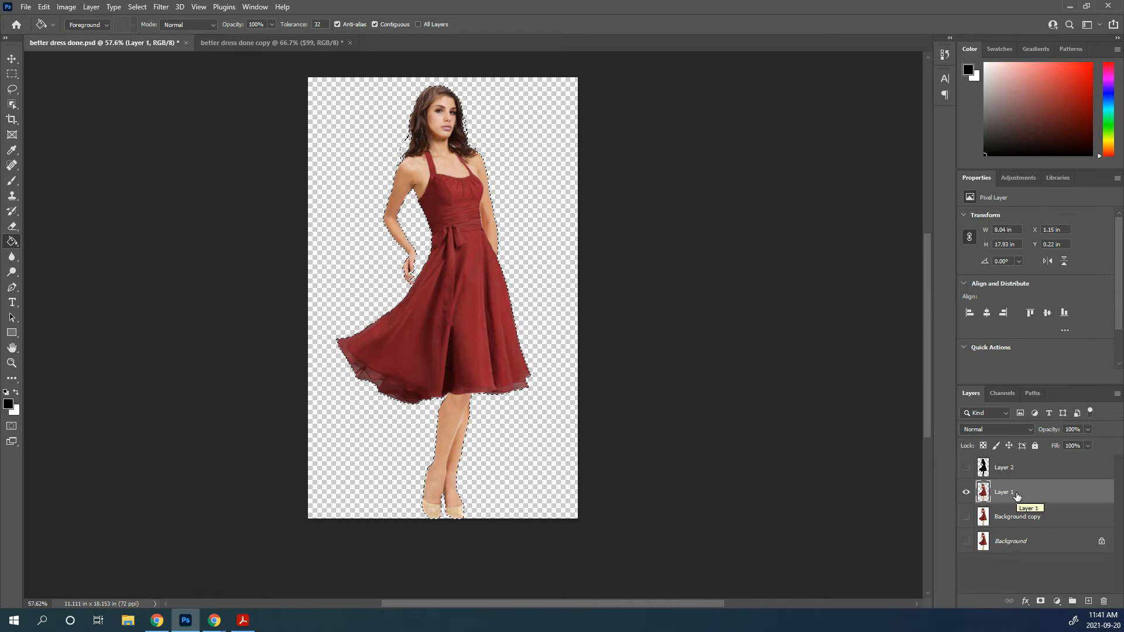
key(ctrl+d)
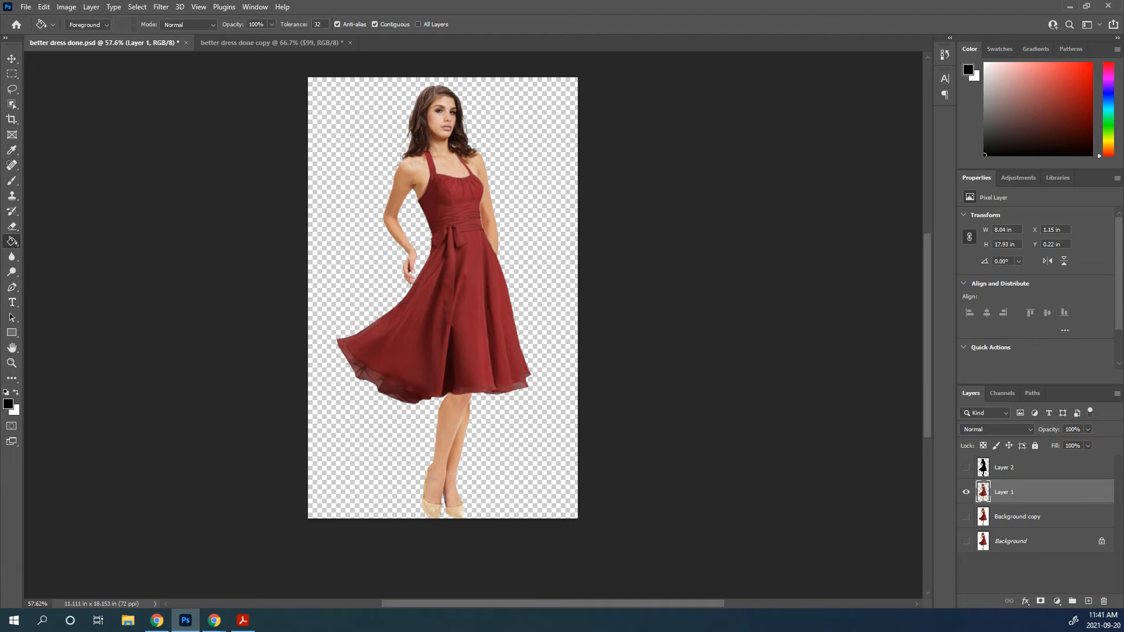
Select the whole red dress on Layer 1 with the Quick Selection tool
click(15, 105)
right_click(15, 104)
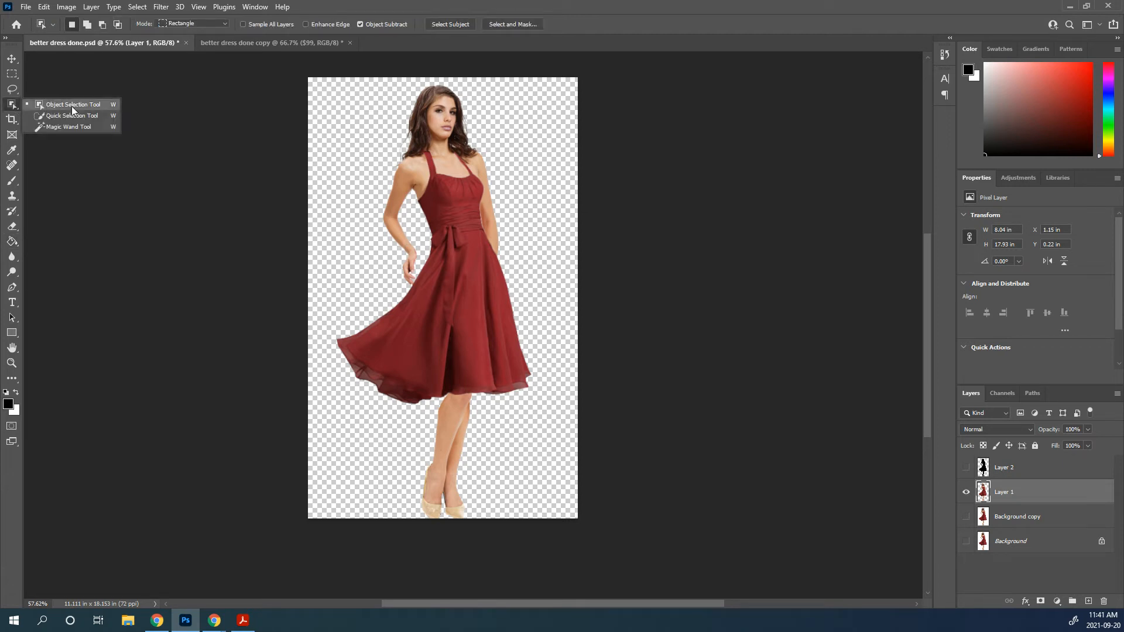
click(75, 116)
mouse_move(393, 351)
mouse_down()
mouse_move(477, 354)
mouse_move(469, 292)
mouse_up()
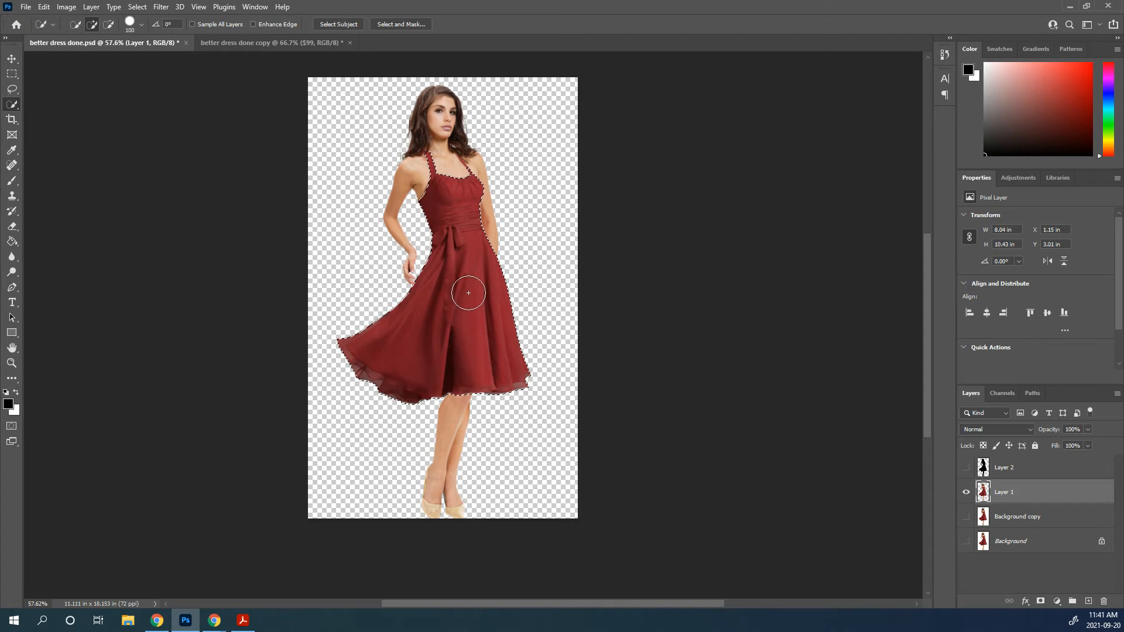
Try to add the neck strap beside the hair to the dress selection with a smaller Quick Selection brush, and clear the selection
scroll(469, 293, up, 5)
drag(408, 136, 403, 437)
key(bracketleft)
key(bracketleft)
key(bracketleft)
key(bracketleft)
key(bracketleft)
key(bracketleft)
key(bracketleft)
key(bracketleft)
key(bracketleft)
key(bracketleft)
key(bracketleft)
key(bracketleft)
key(bracketleft)
key(bracketleft)
key(bracketleft)
key(bracketleft)
key(bracketleft)
drag(429, 323, 412, 305)
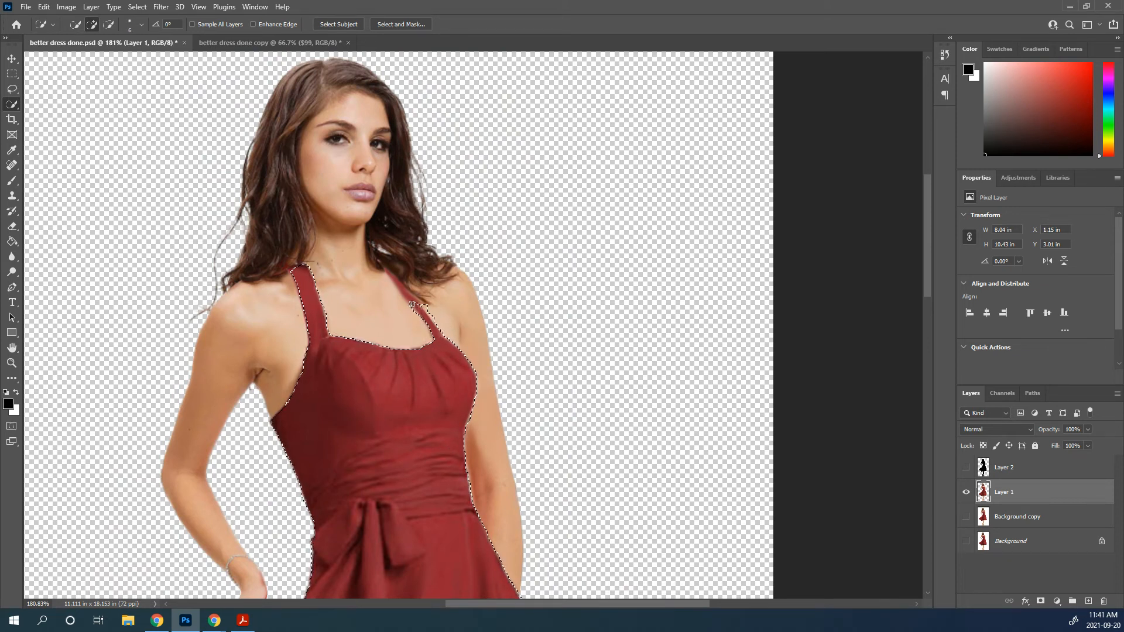
click(387, 281)
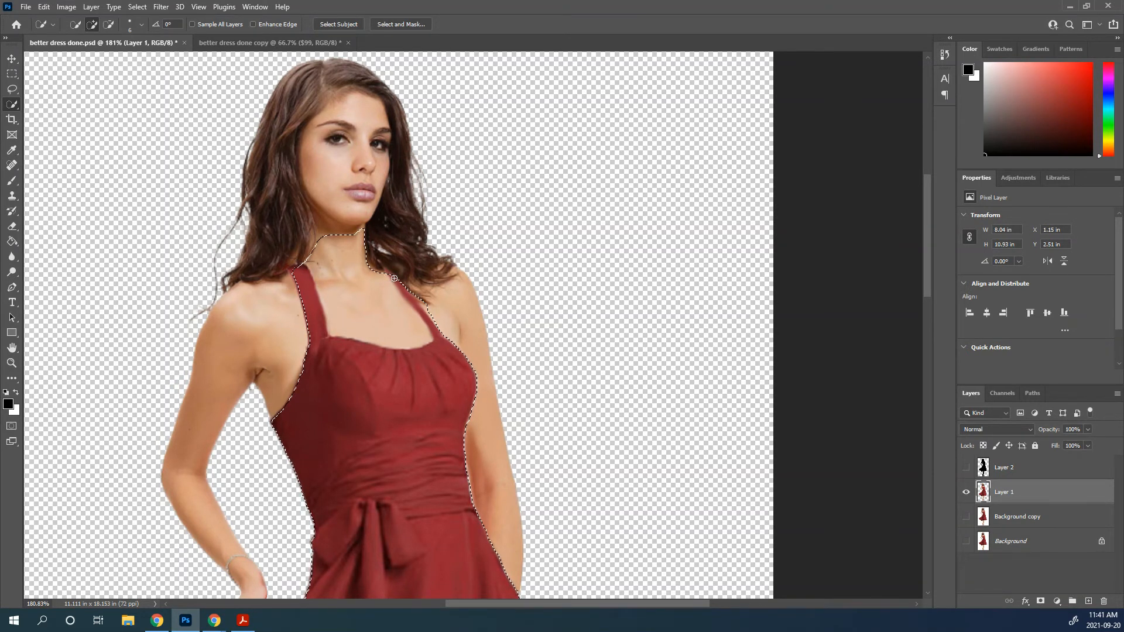
scroll(394, 278, down, 5)
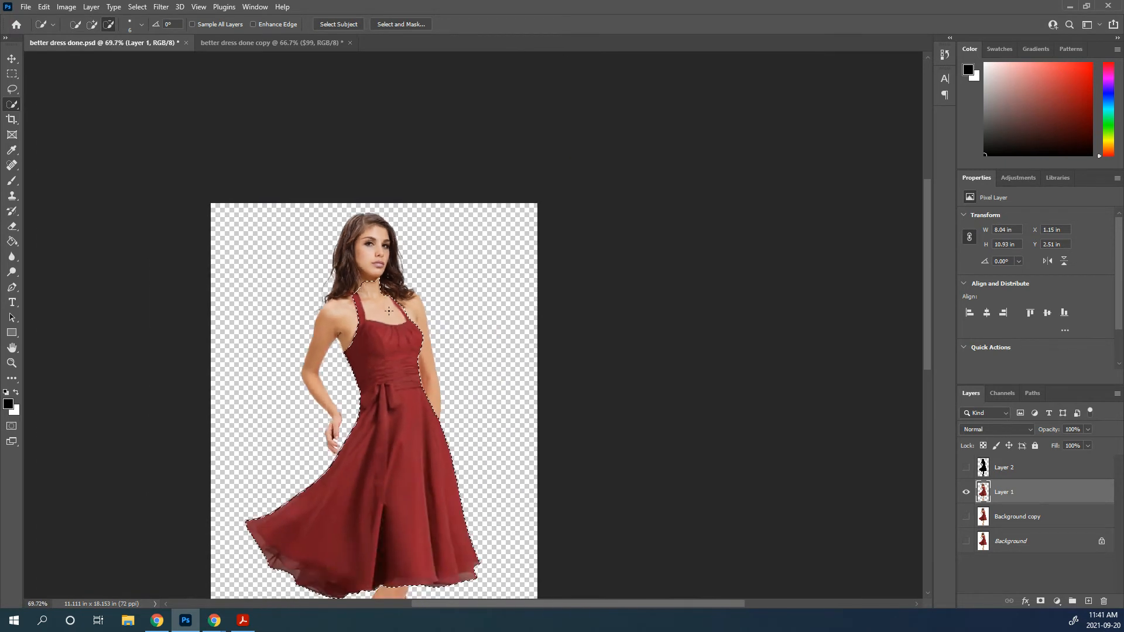
scroll(393, 296, down, 5)
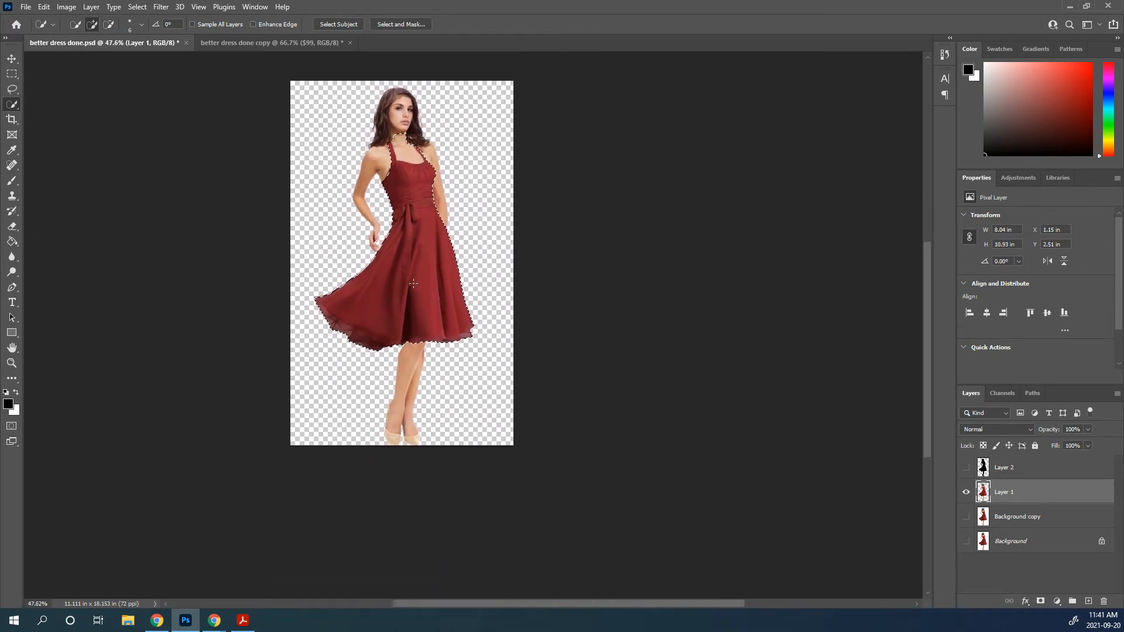
key(ctrl+d)
Select the red dress on Layer 1 with the Magic Wand, adding the lighter skirt folds and the sheer hem to the selection
scroll(424, 311, up, 4)
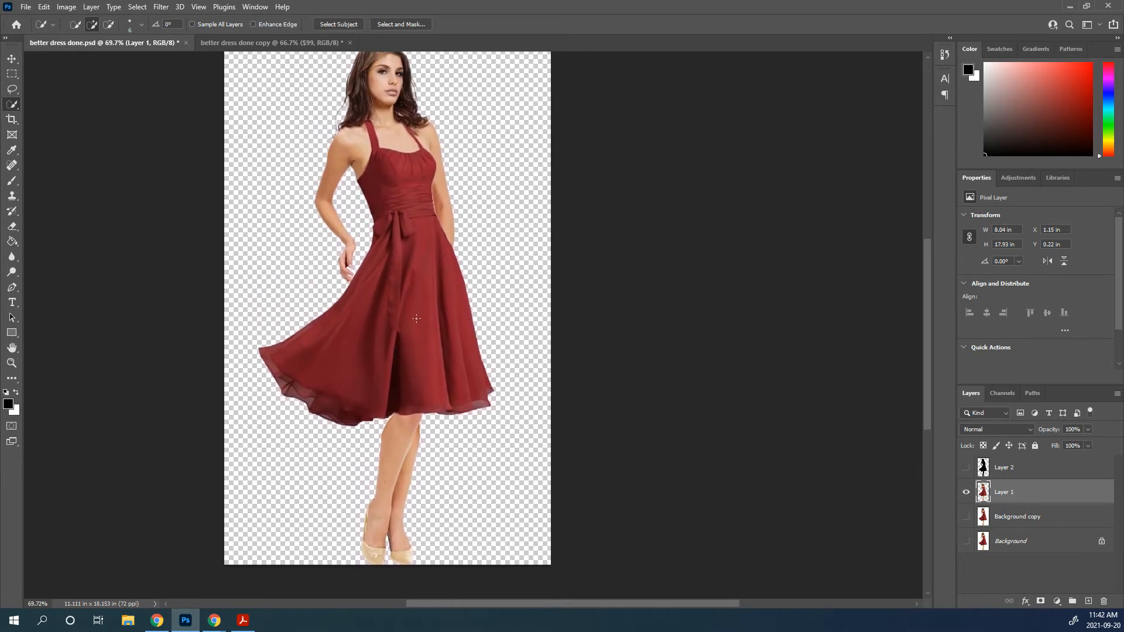
right_click(15, 108)
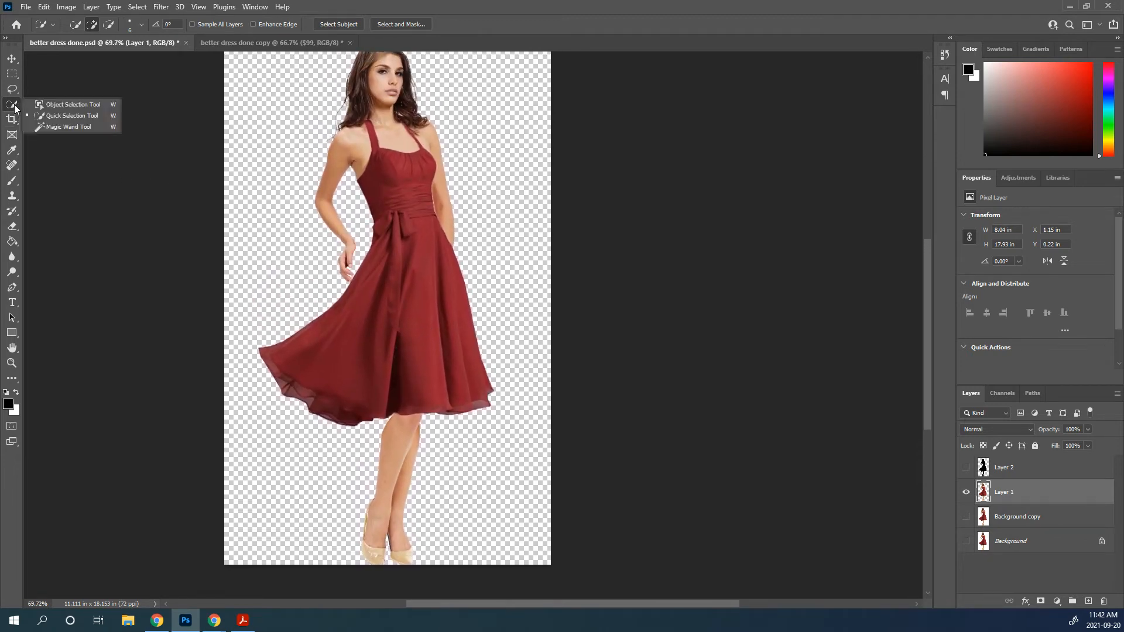
click(75, 125)
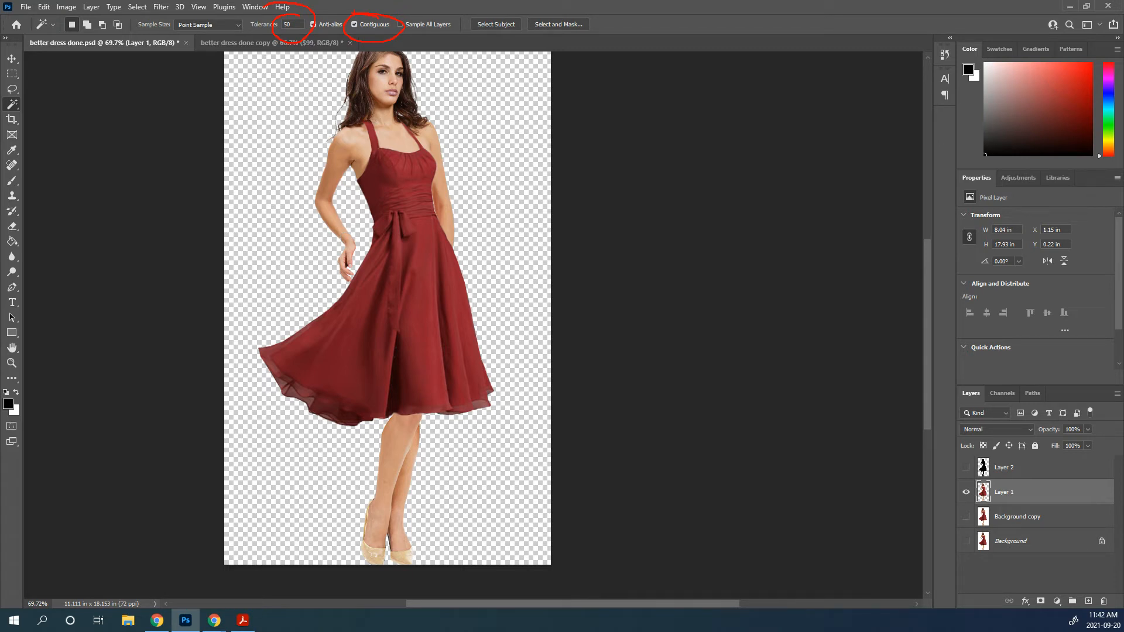
click(371, 319)
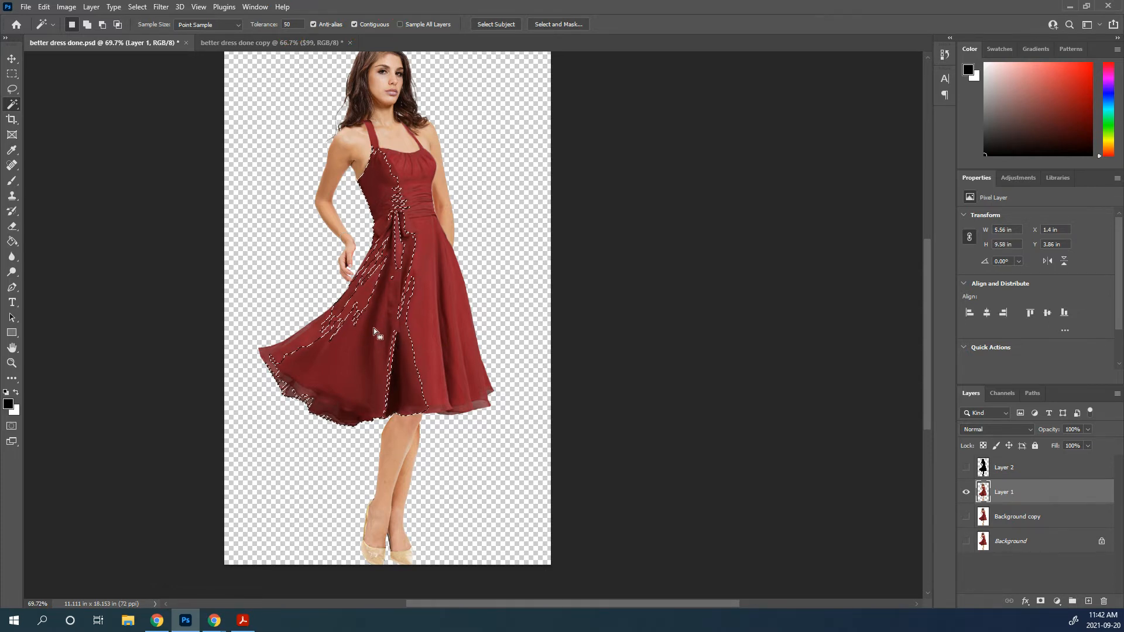
key(shift)
shift+click(427, 301)
shift+click(445, 324)
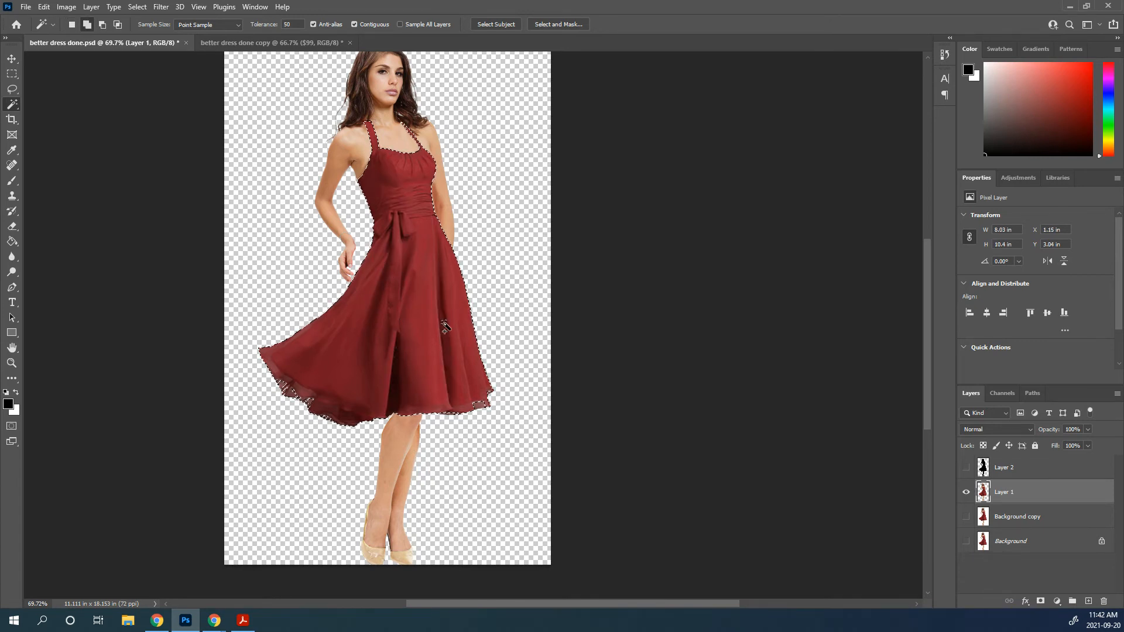
shift+click(292, 398)
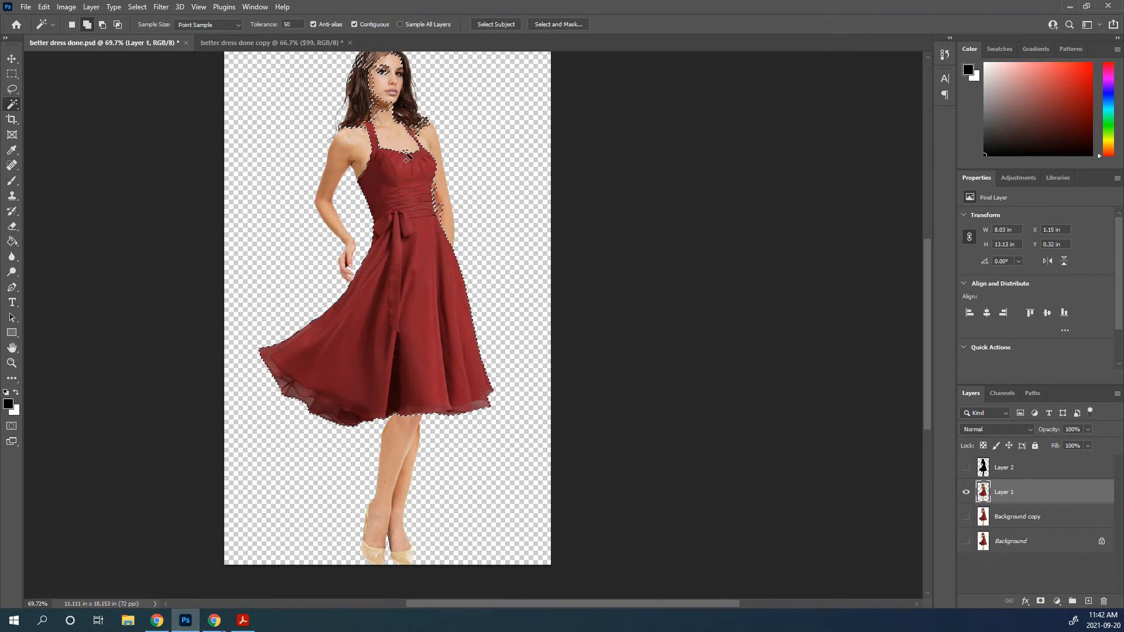
Subtract the woman's face and hair above the shoulders from the dress selection with the Lasso tool
drag(402, 205, 391, 302)
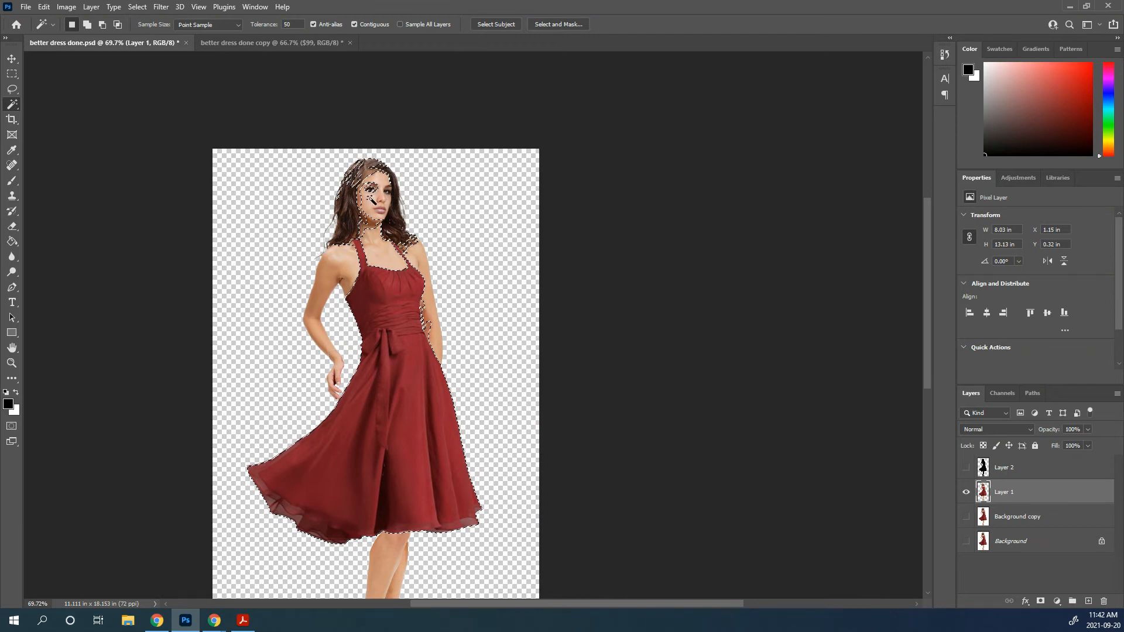
click(13, 93)
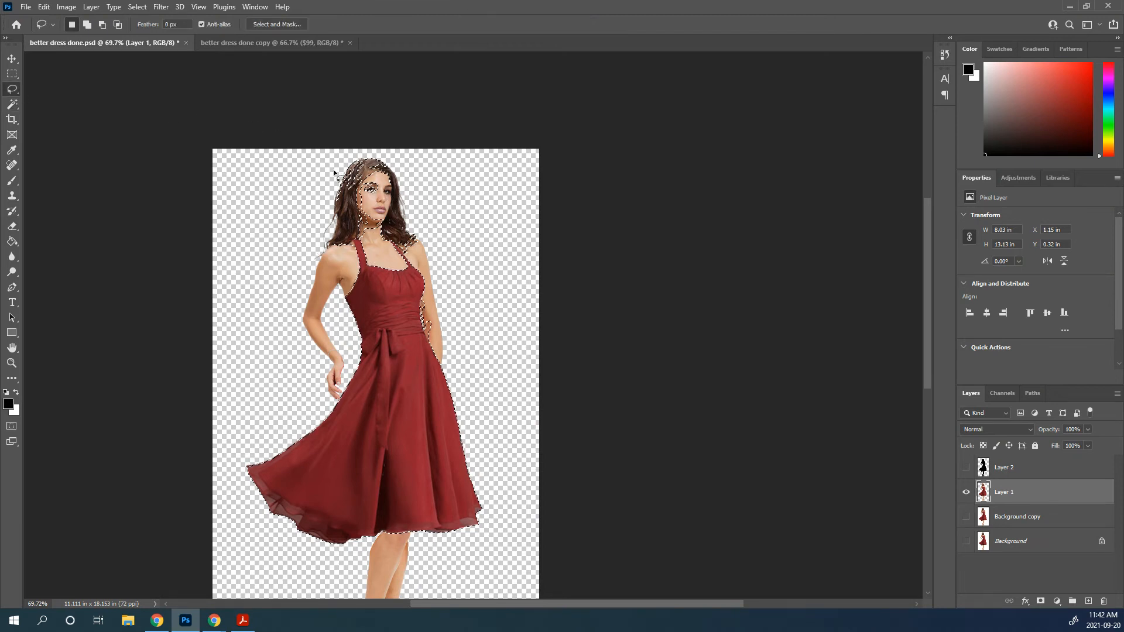
key(alt)
drag(291, 229, 451, 239)
drag(307, 230, 303, 230)
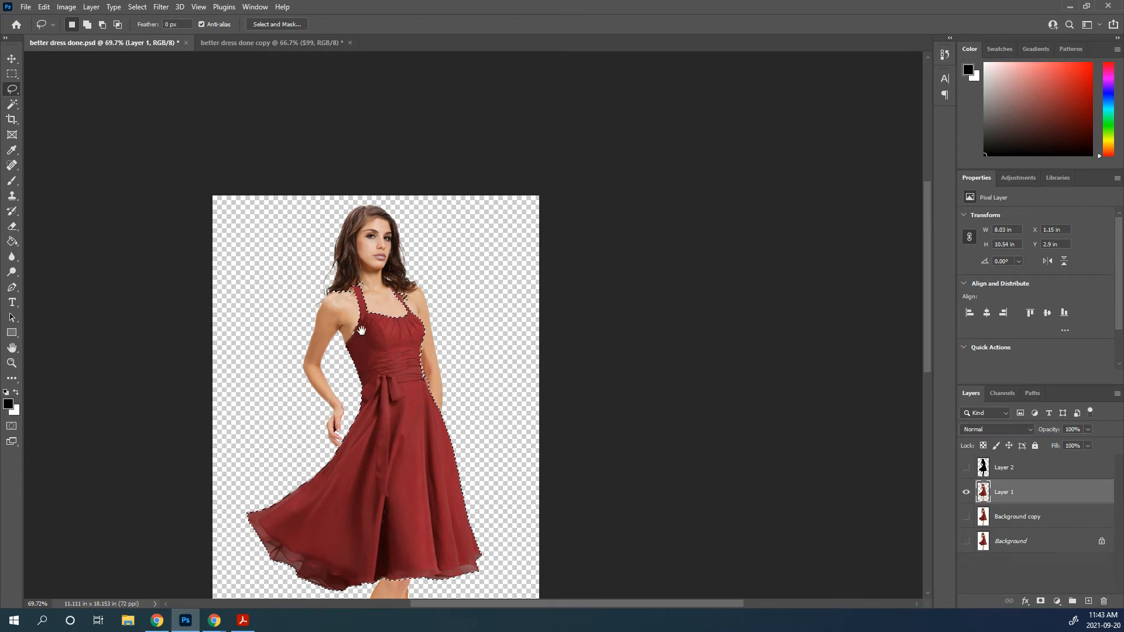
Subtract the stray arm area beside the dress waist from the selection with the Lasso tool
scroll(398, 392, up, 3)
scroll(399, 393, up, 4)
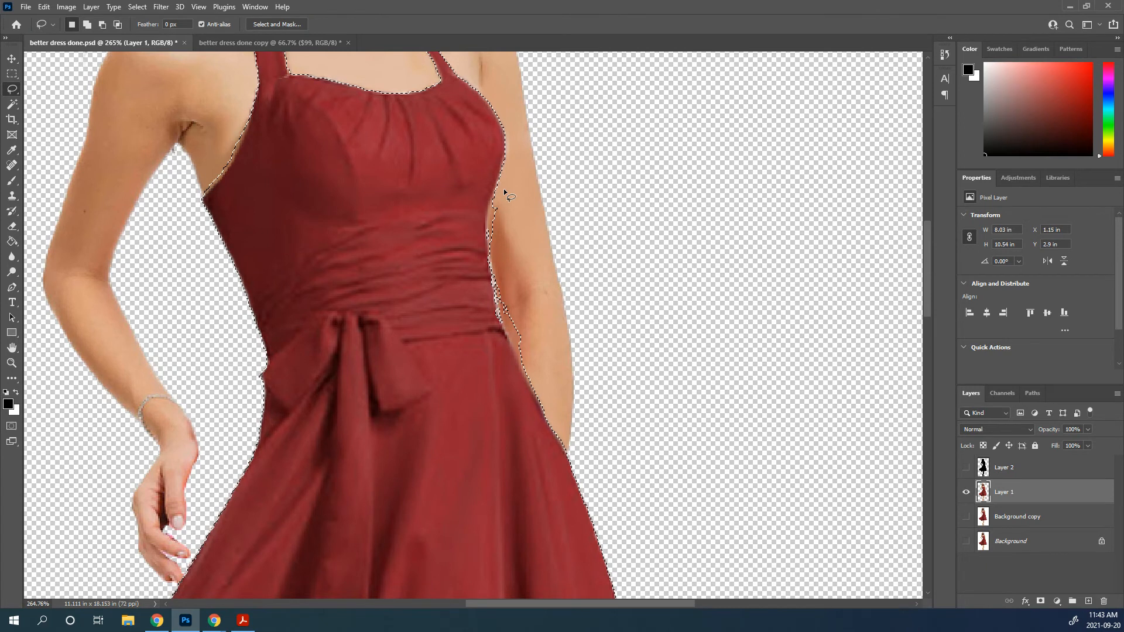
key(alt)
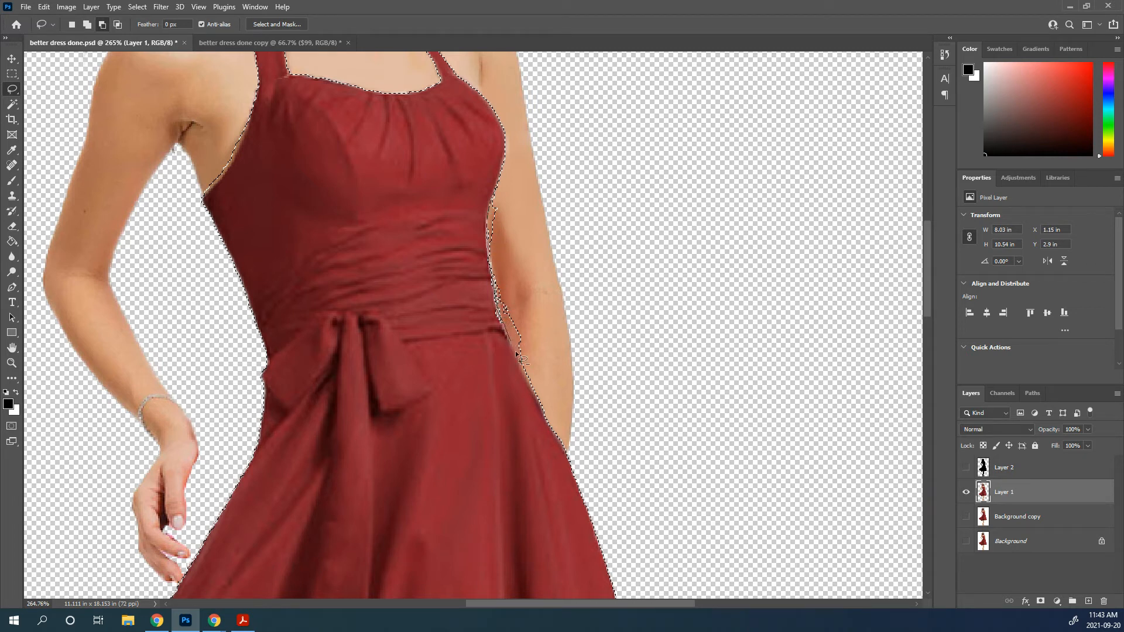
drag(507, 199, 508, 200)
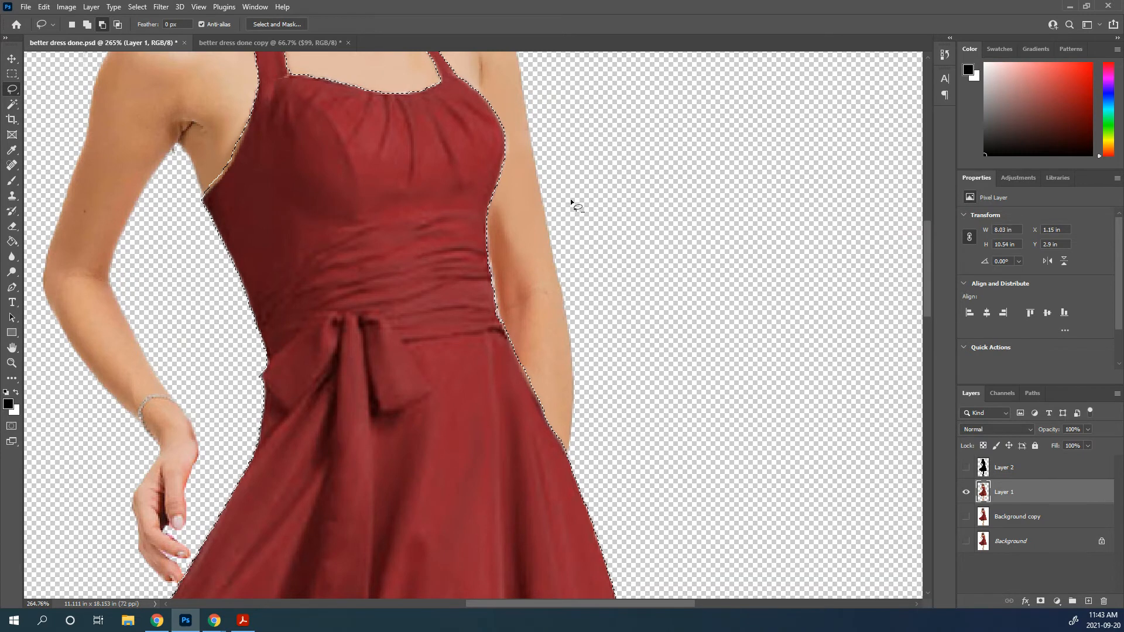
Subtract the leftover hair, neck and shoulder areas around both dress straps from the selection with the Lasso tool
drag(375, 121, 301, 406)
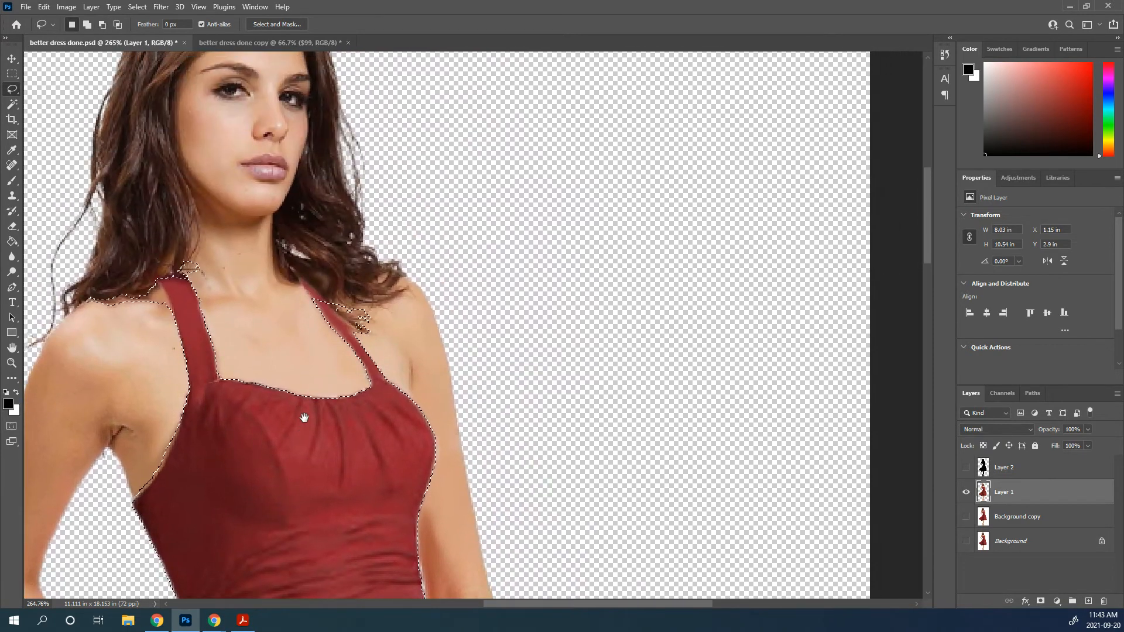
key(alt)
mouse_move(327, 304)
mouse_down()
mouse_move(381, 325)
mouse_move(326, 304)
mouse_up()
key(shift)
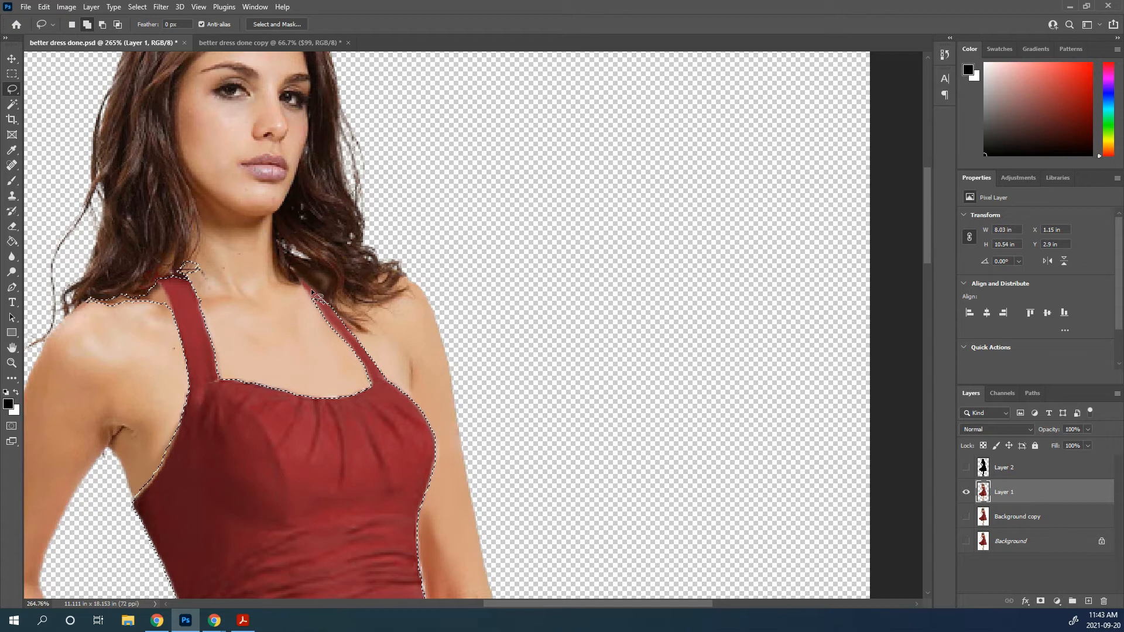
key(alt)
mouse_move(208, 260)
mouse_down()
mouse_move(176, 246)
mouse_move(182, 269)
mouse_move(206, 280)
mouse_up()
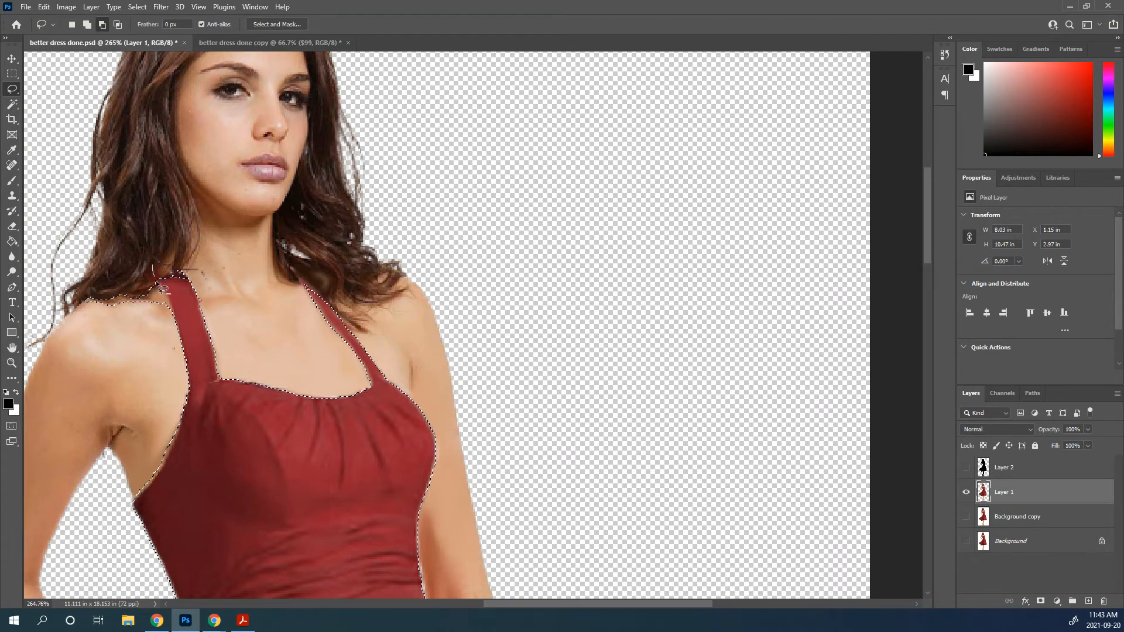
mouse_move(121, 246)
mouse_down()
mouse_move(178, 252)
mouse_move(159, 251)
mouse_up()
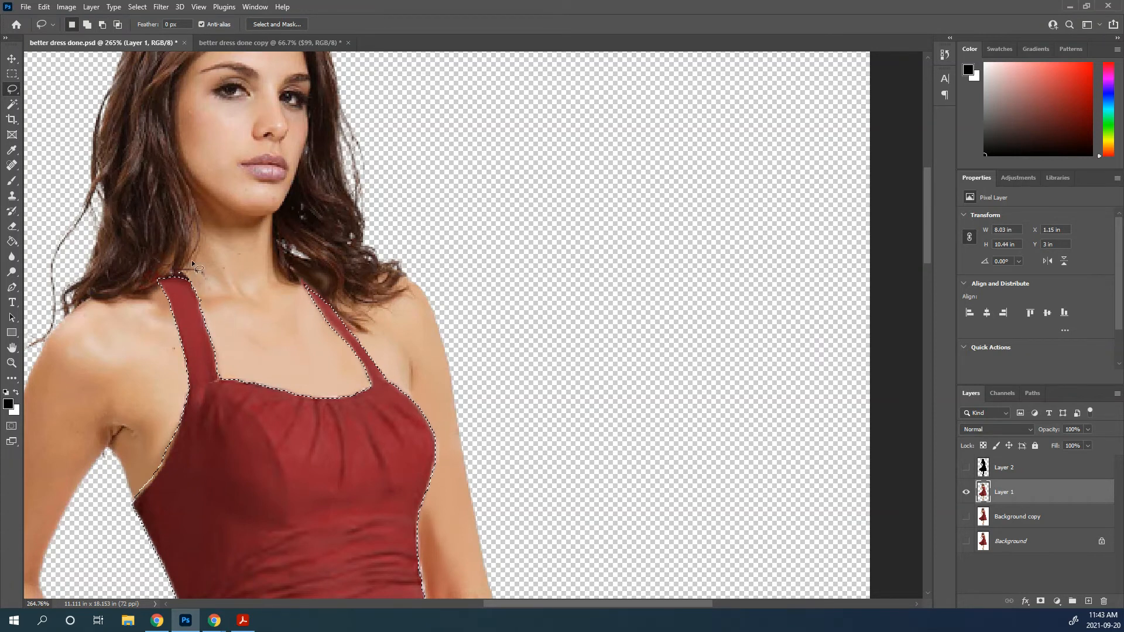
mouse_move(200, 270)
mouse_down()
mouse_move(171, 269)
mouse_move(202, 273)
mouse_up()
Copy the selected dress to a new layer and hide Layer 1
key(ctrl+j)
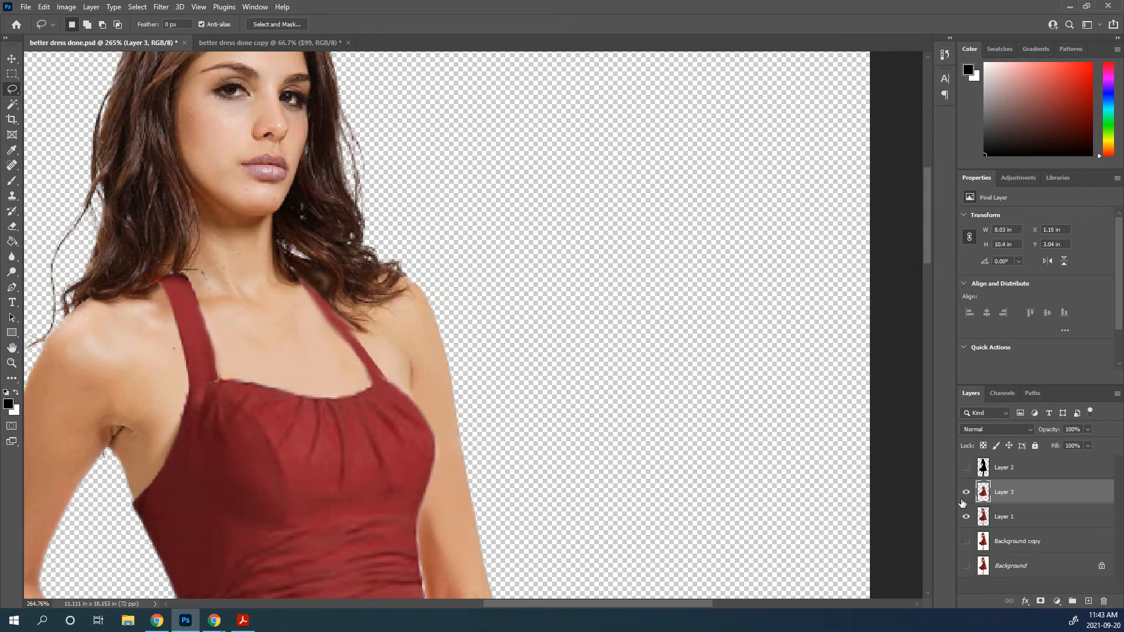
click(966, 517)
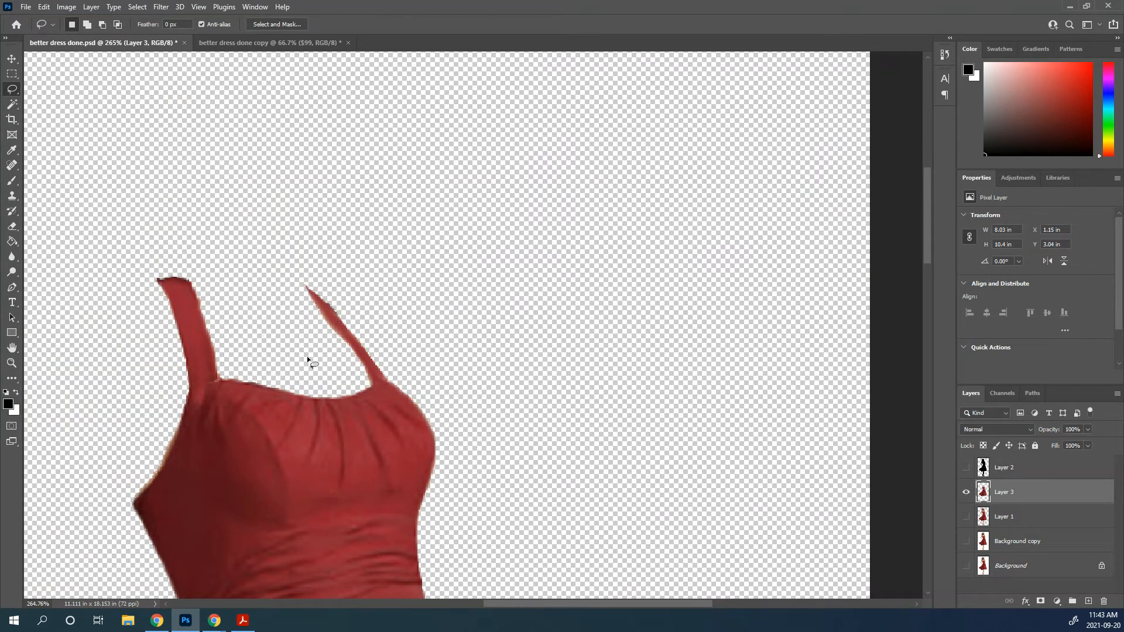
scroll(353, 286, down, 5)
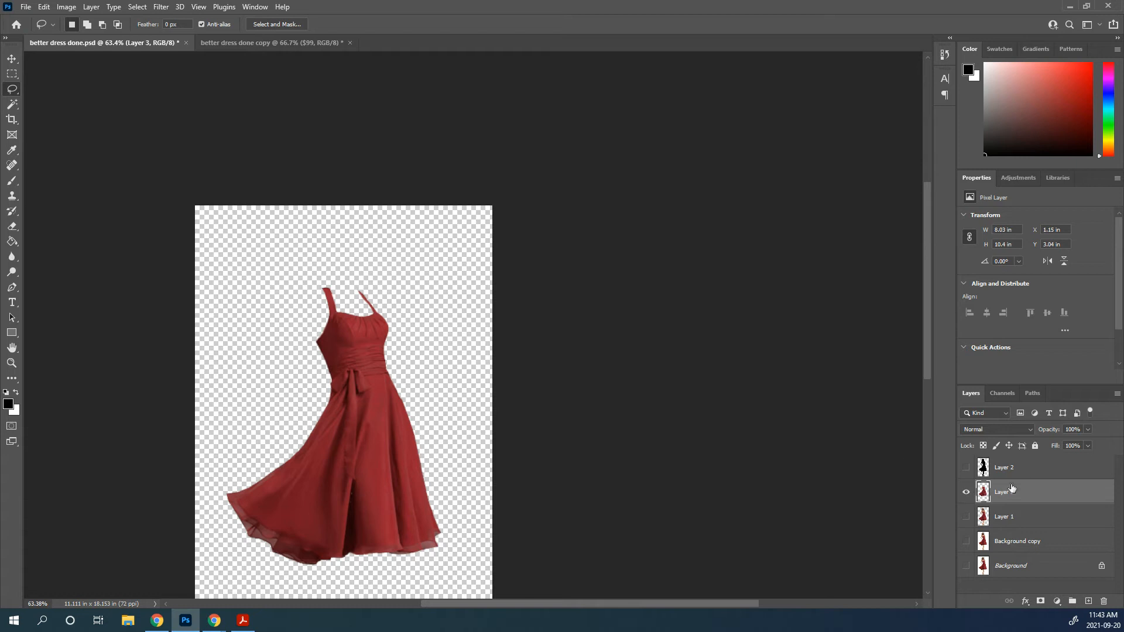
Move the dress layer above the black silhouette layer and show the silhouette
drag(1043, 492, 982, 482)
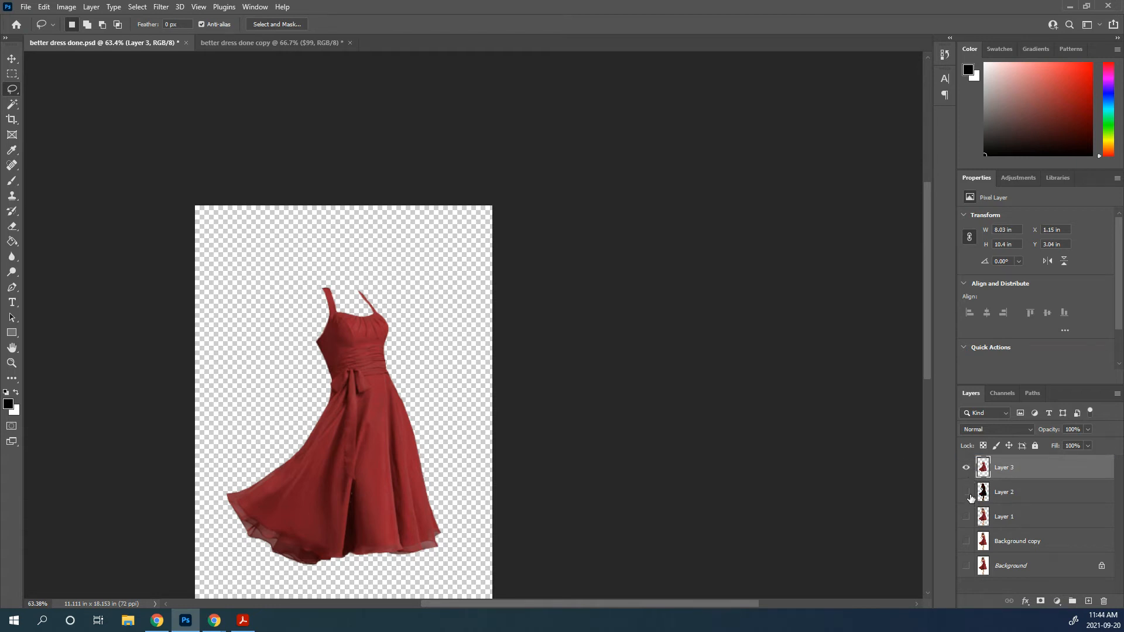
click(966, 492)
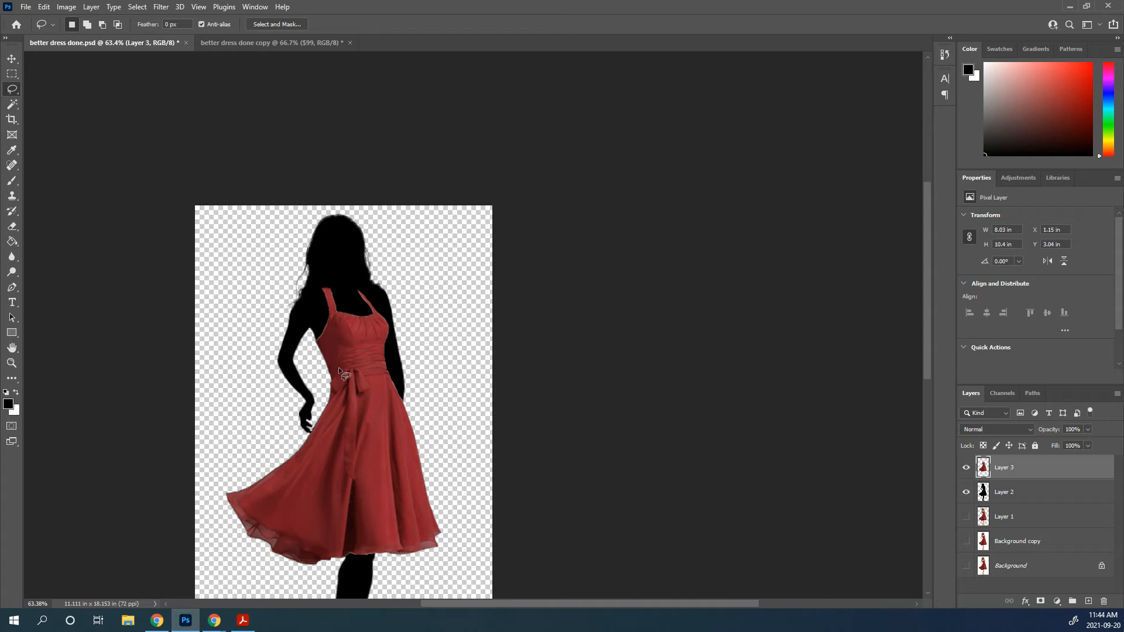
Check the dress edges against the silhouette and add a layer mask to the dress layer
scroll(356, 415, up, 5)
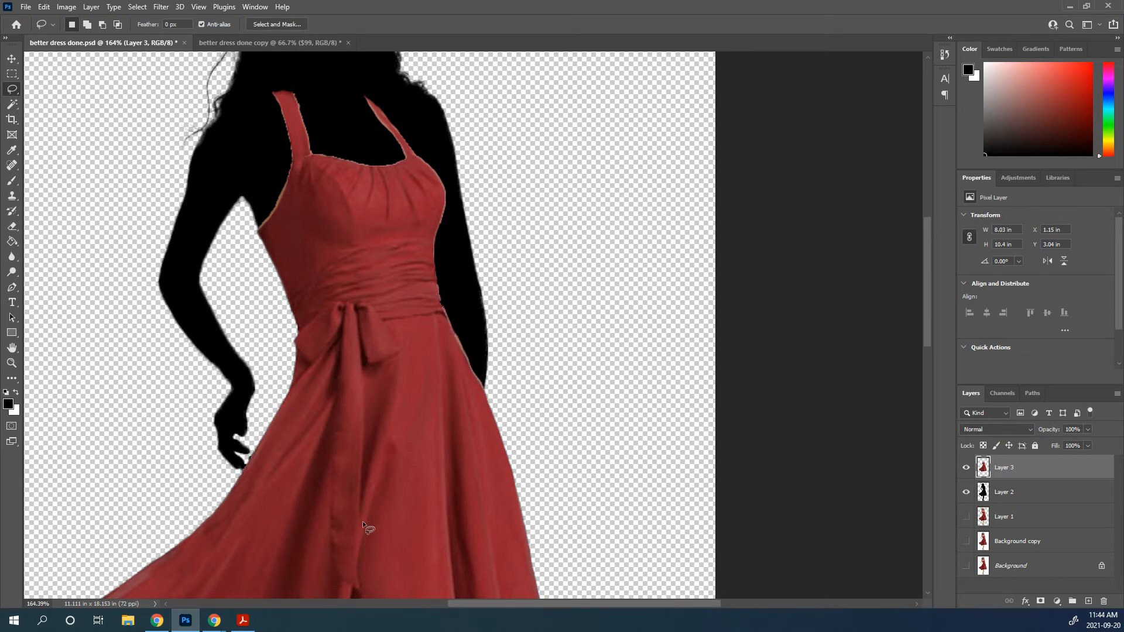
drag(358, 532, 379, 98)
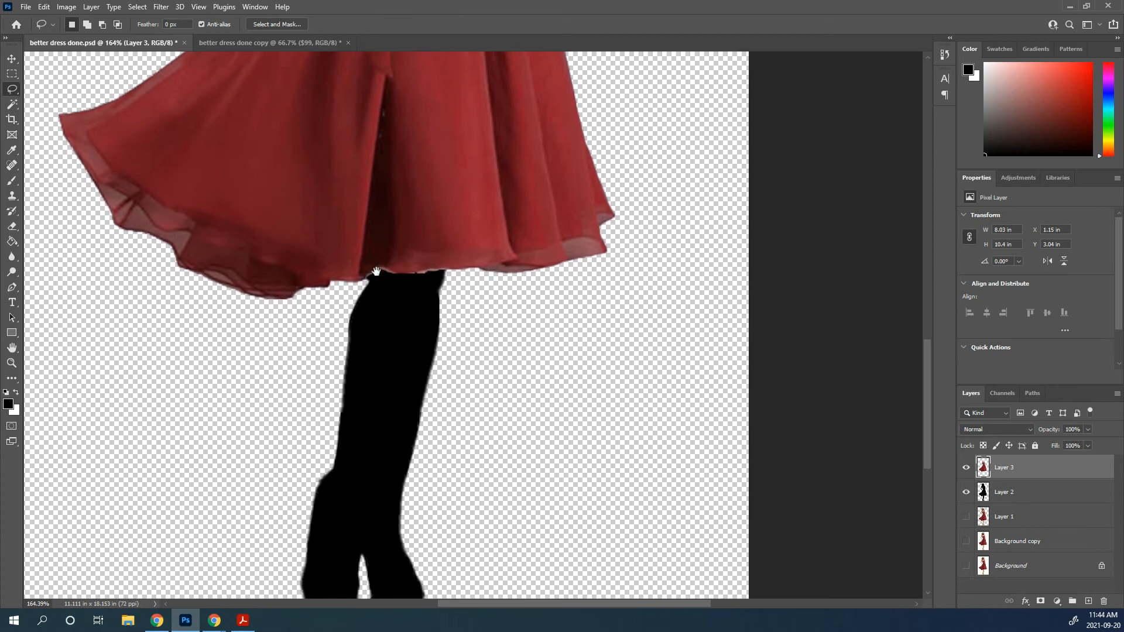
drag(376, 271, 375, 257)
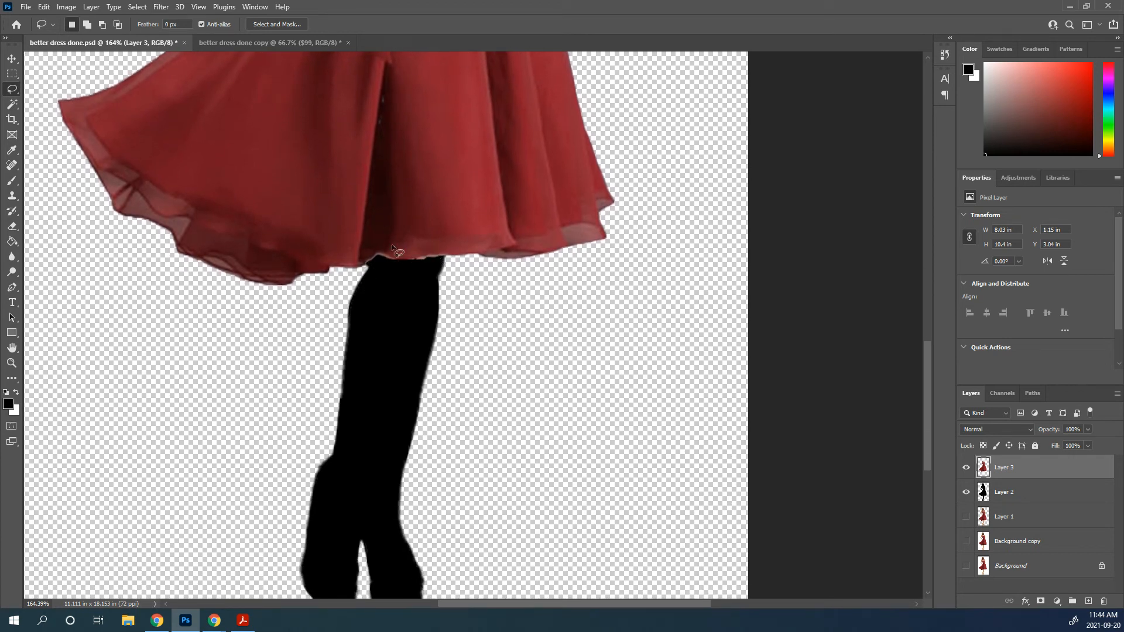
drag(355, 221, 302, 317)
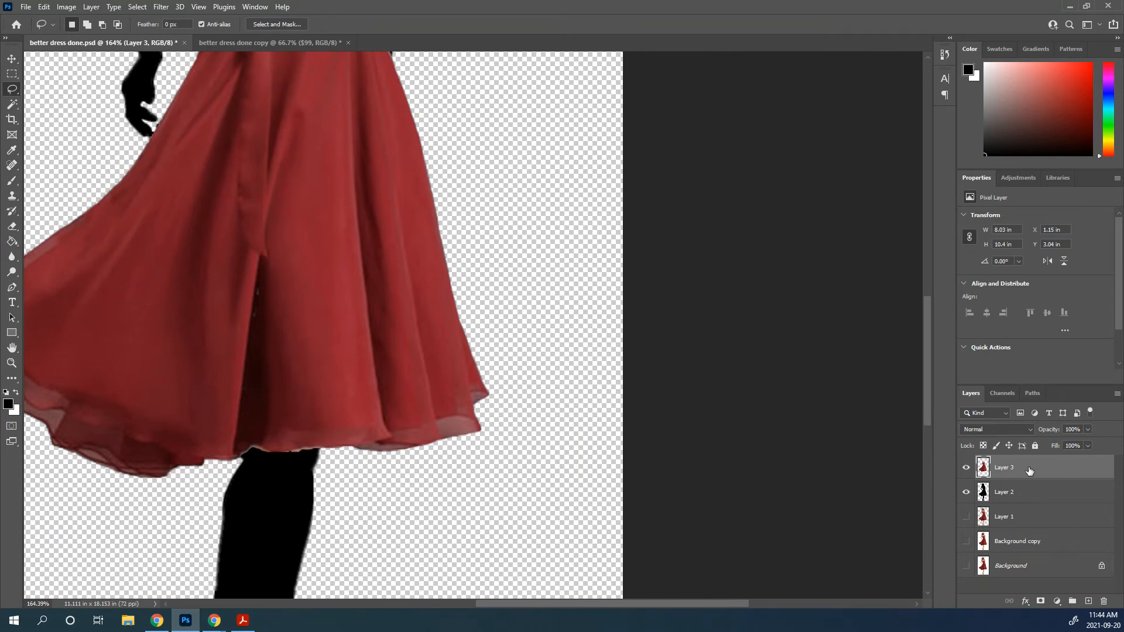
click(1040, 603)
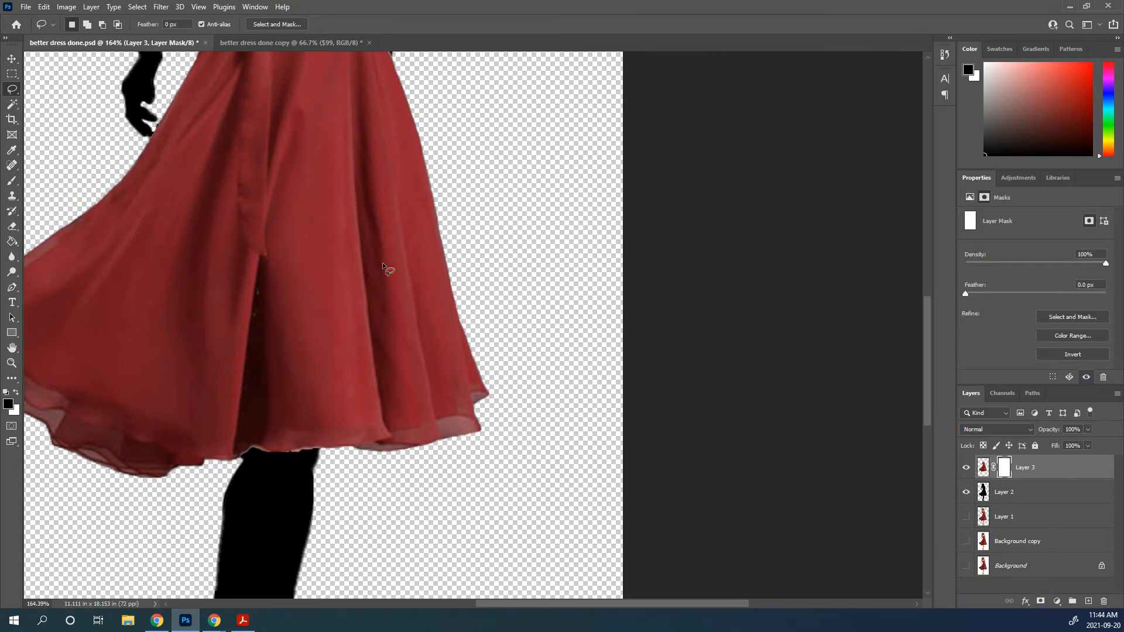
Choose the Brush tool and set its size to 1 px for masking the skin-coloured fringe along the dress neckline
scroll(262, 166, down, 1)
scroll(276, 177, up, 8)
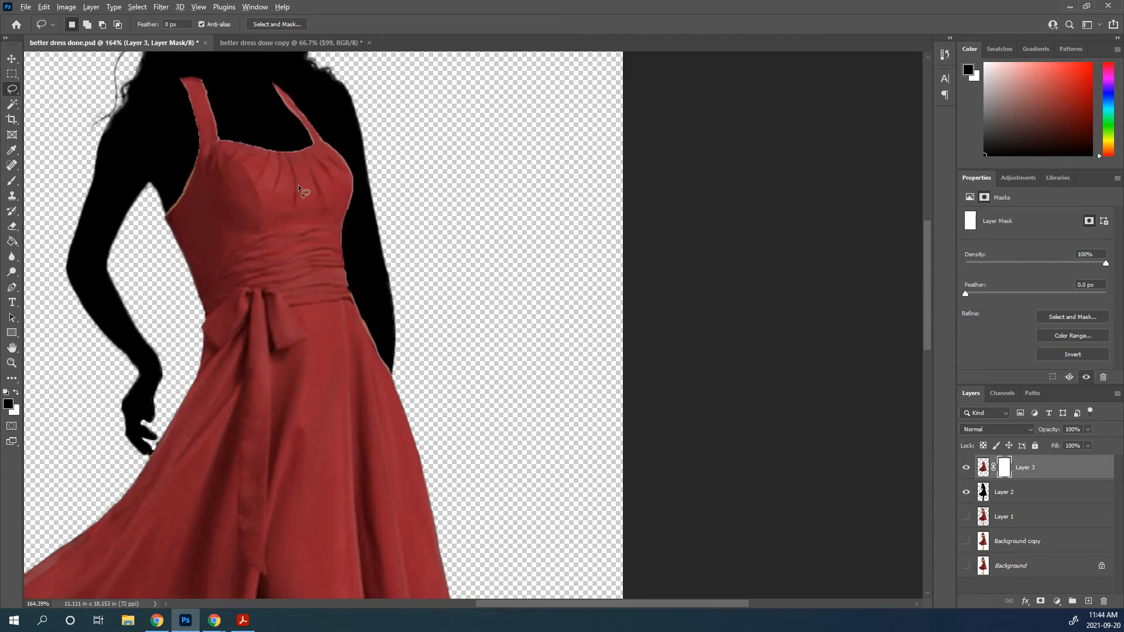
scroll(297, 184, up, 6)
drag(367, 264, 381, 265)
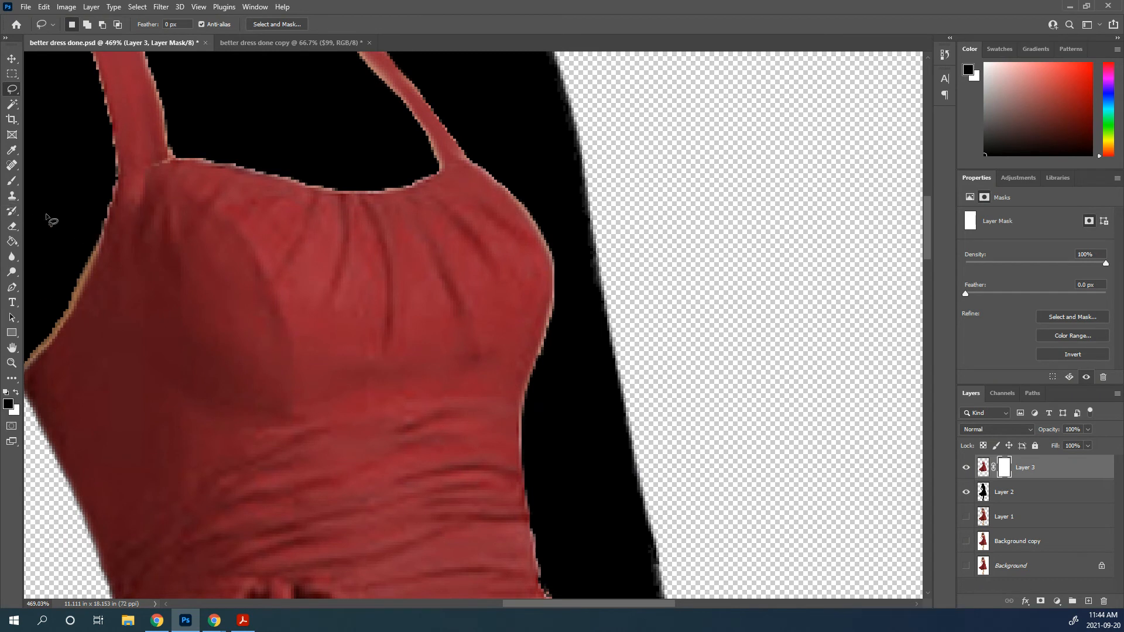
click(13, 182)
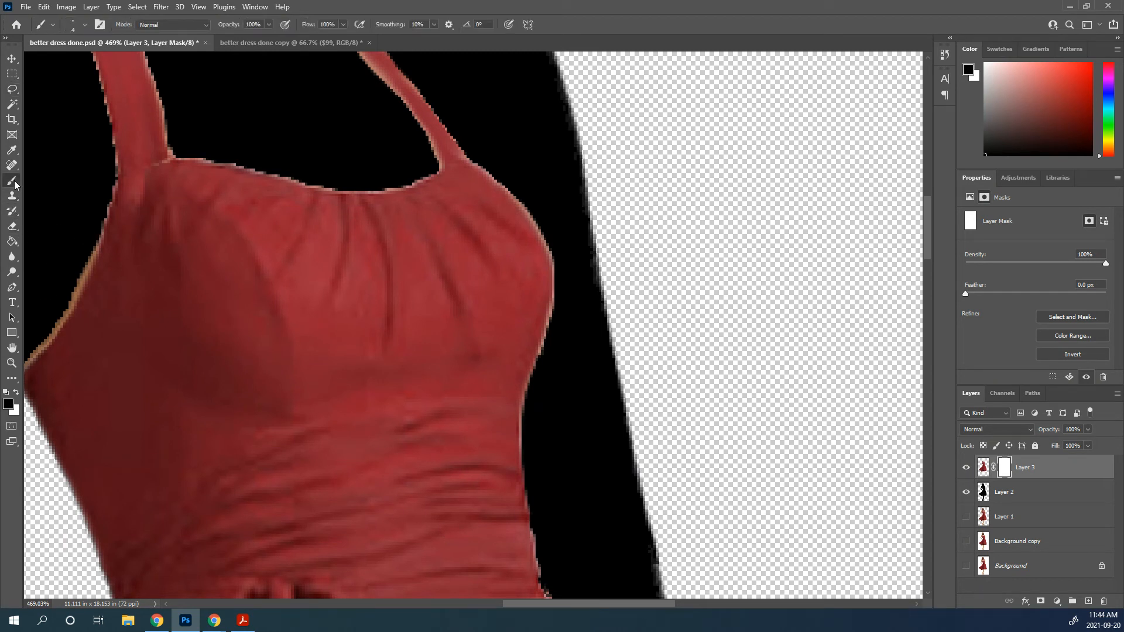
click(86, 25)
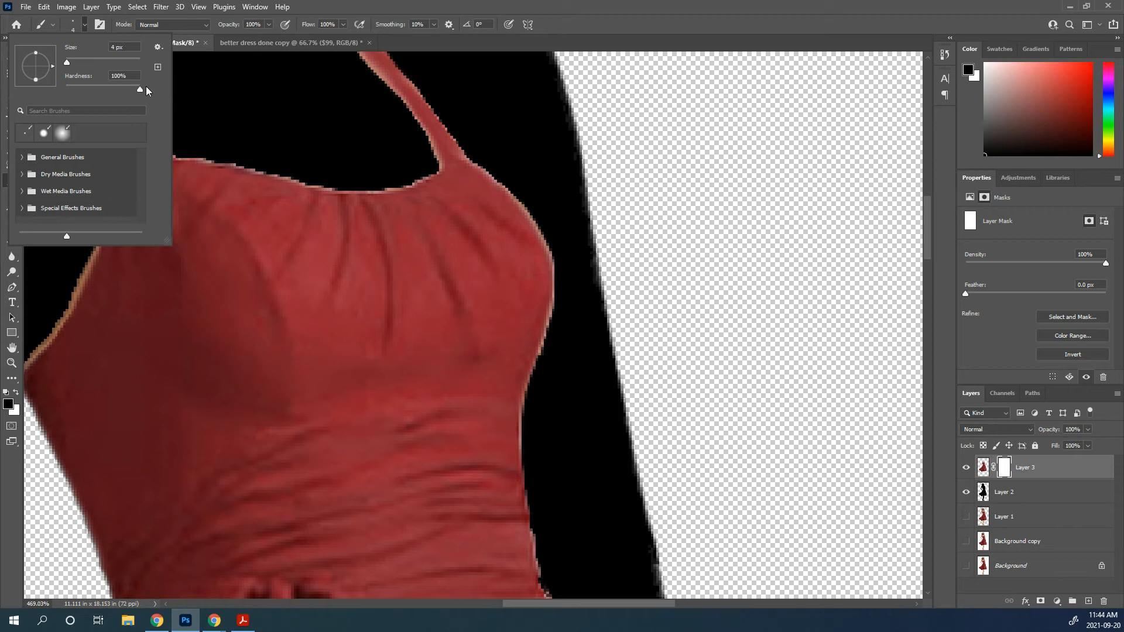
click(66, 62)
click(413, 44)
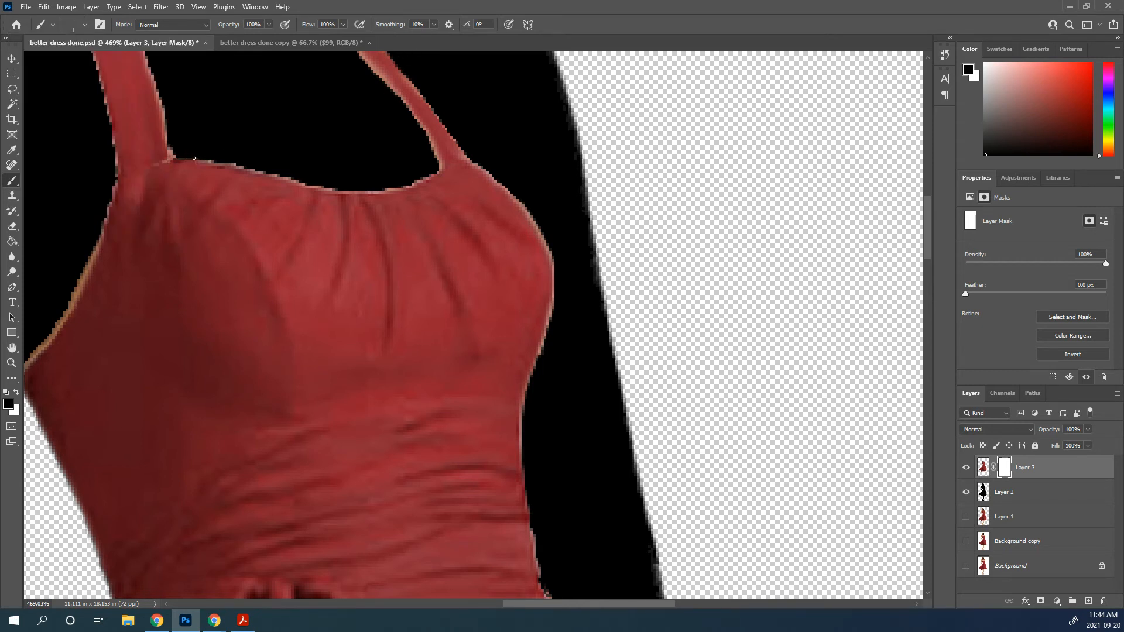
Mask out the skin-coloured fringe along the dress neckline, straps and armhole with a 5 px black brush
mouse_move(264, 173)
mouse_down()
mouse_move(225, 166)
mouse_move(240, 192)
mouse_up()
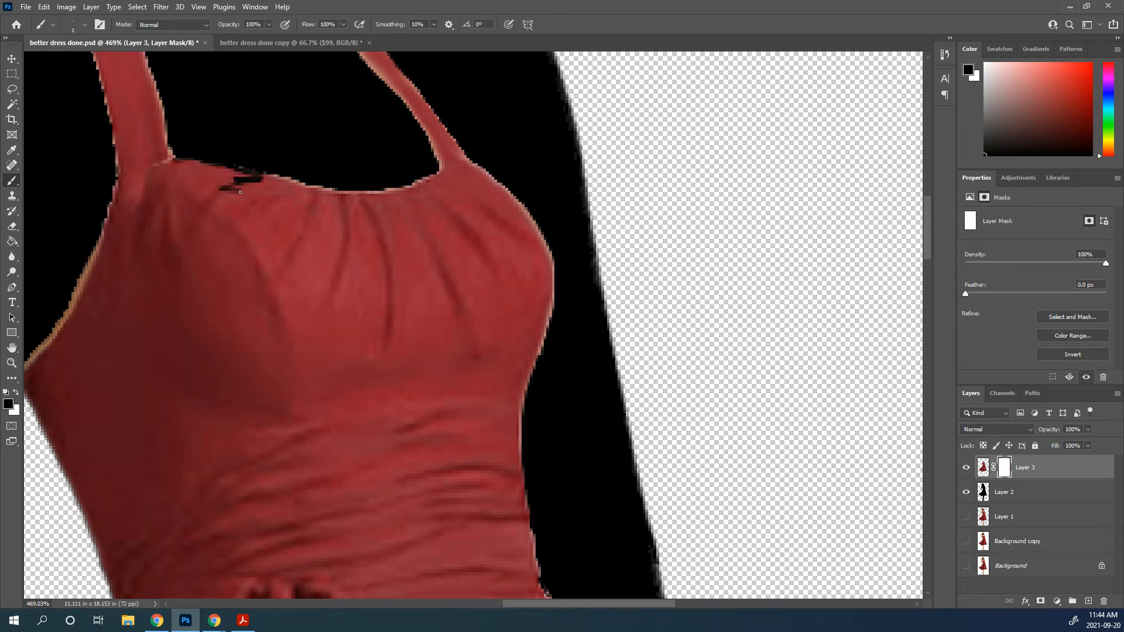
key(x)
key(x)
key(])
mouse_move(236, 160)
mouse_down()
mouse_move(353, 187)
mouse_move(416, 179)
mouse_move(435, 164)
mouse_move(411, 128)
mouse_up()
drag(475, 157, 573, 263)
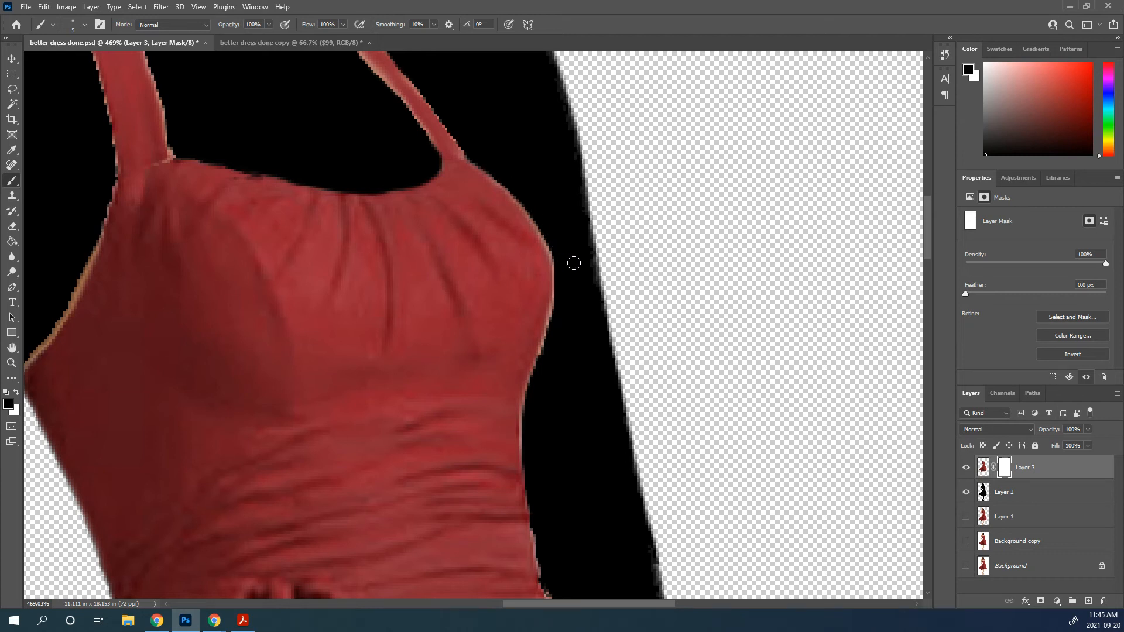
drag(111, 189, 66, 305)
Mask out the fringe along the dress hem where it meets the silhouette's leg
drag(385, 197, 394, 92)
drag(351, 504, 328, 94)
drag(306, 465, 351, 68)
mouse_move(316, 486)
mouse_down()
mouse_move(339, 88)
mouse_move(303, 70)
mouse_move(277, 205)
mouse_up()
mouse_move(217, 177)
mouse_down()
mouse_move(223, 160)
mouse_move(273, 149)
mouse_move(309, 159)
mouse_move(438, 153)
mouse_up()
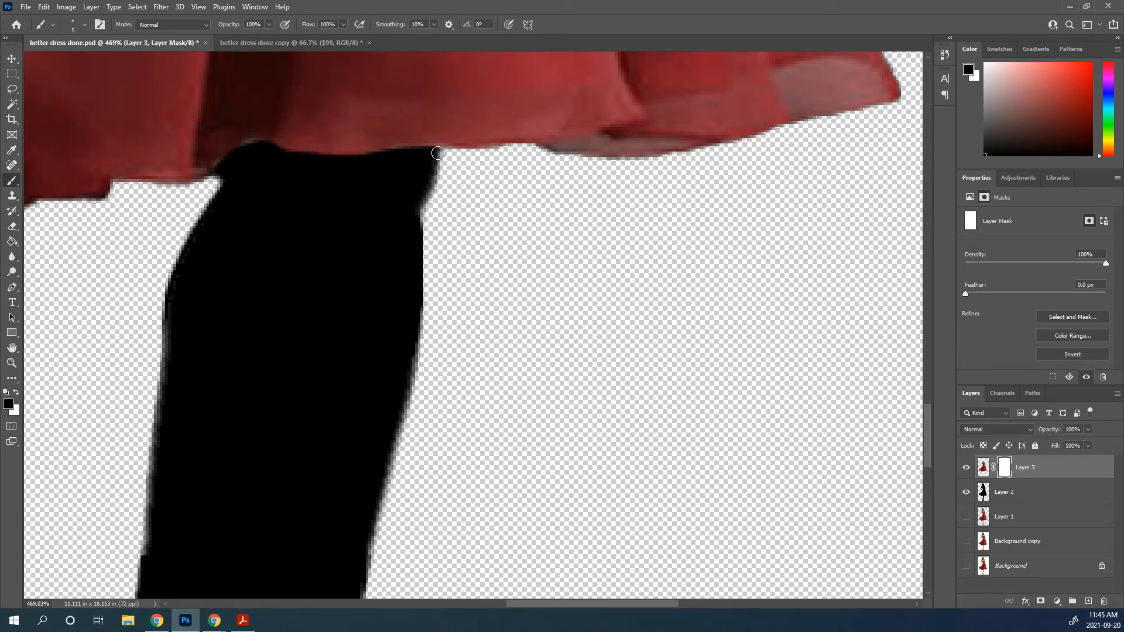
click(217, 169)
Examine the dress hem and the silhouette's leg edges, selecting the silhouette layer, and check the whole figure
scroll(333, 256, down, 6)
scroll(340, 333, down, 2)
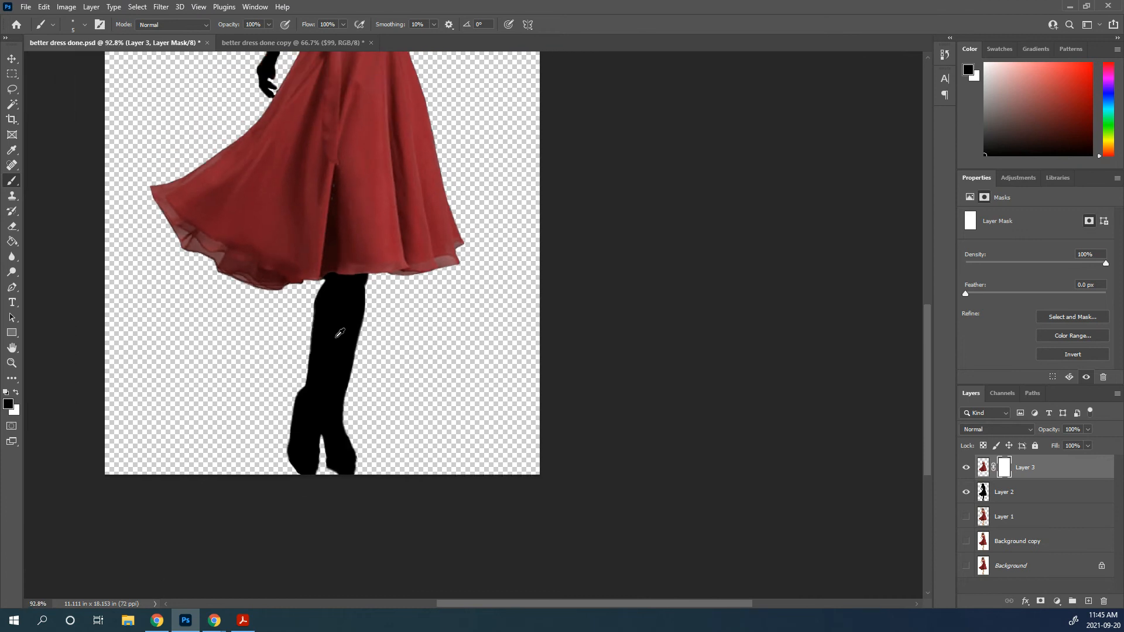
scroll(340, 333, up, 2)
scroll(216, 319, up, 6)
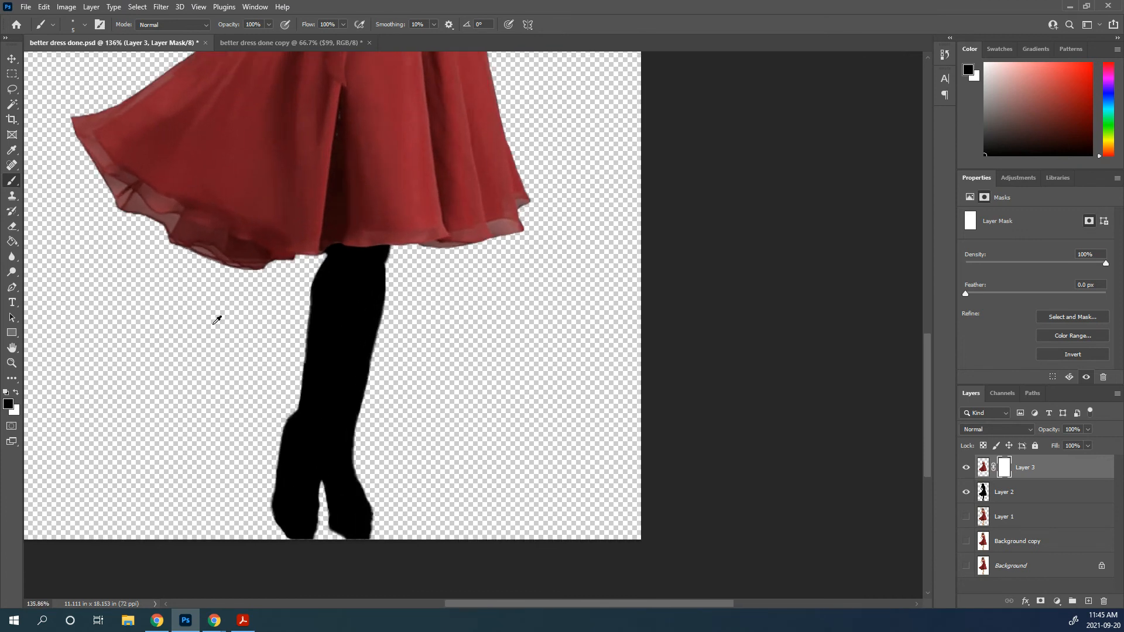
scroll(142, 262, up, 1)
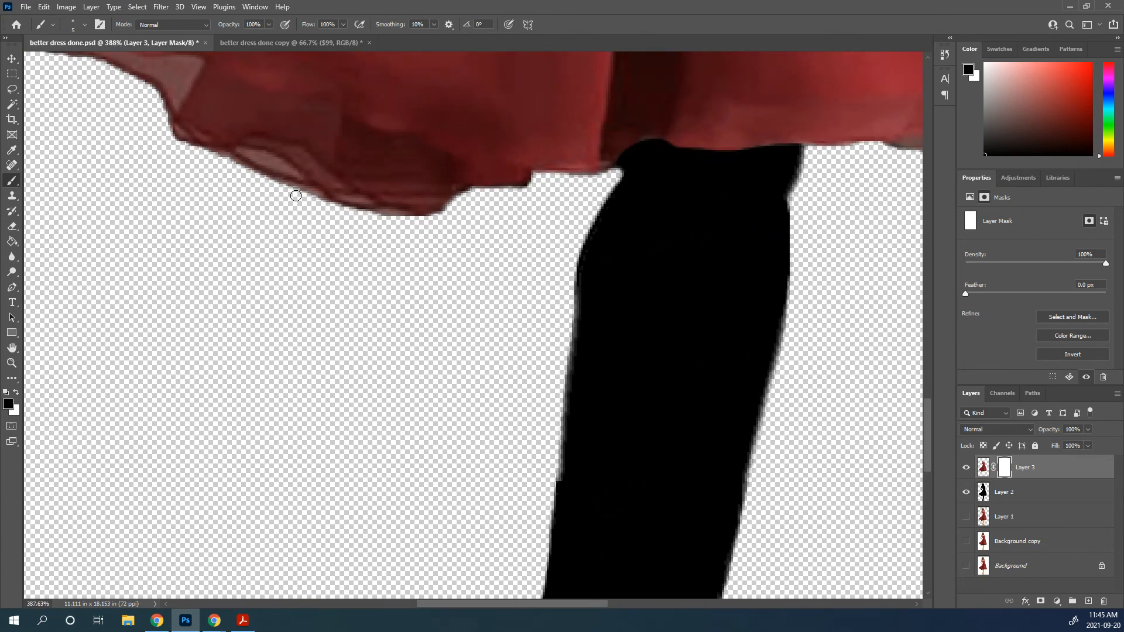
click(1013, 495)
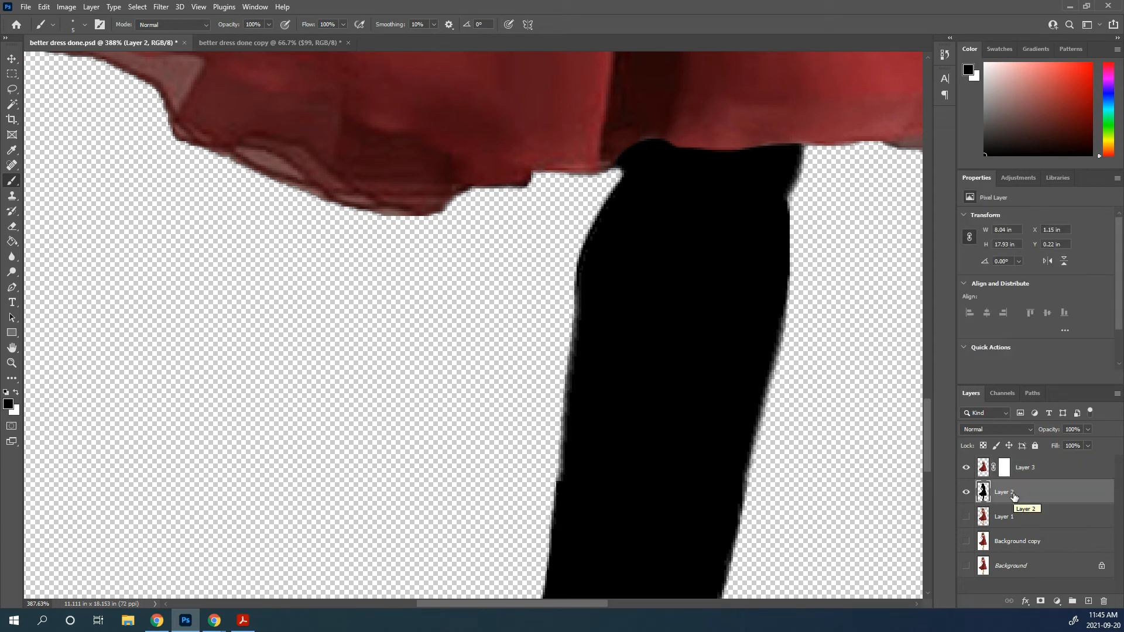
scroll(402, 371, down, 3)
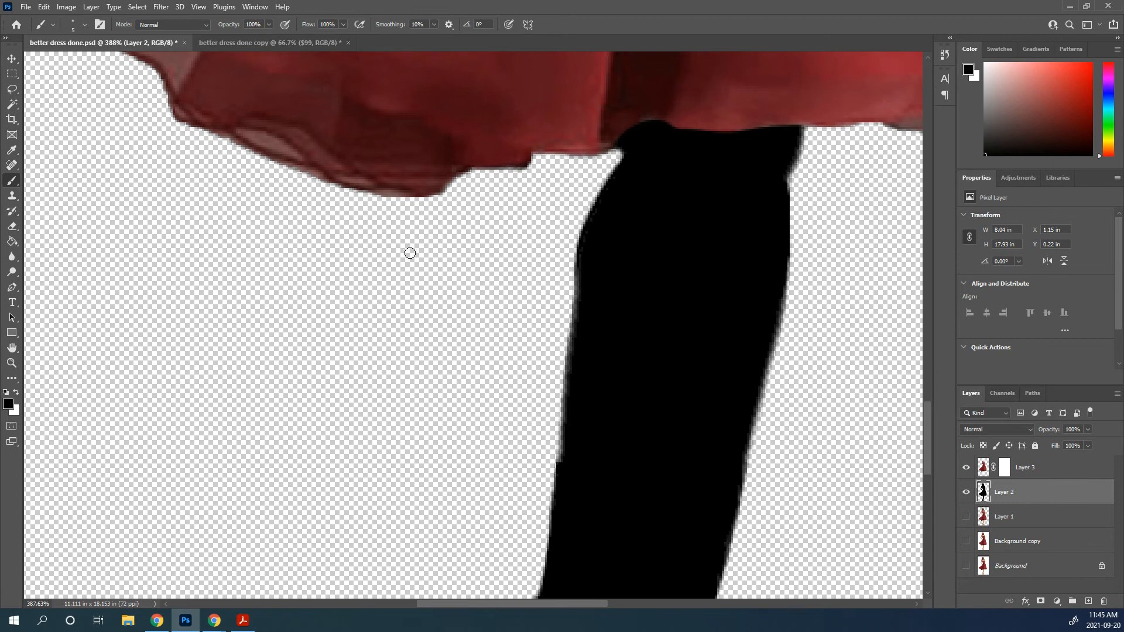
scroll(420, 251, down, 9)
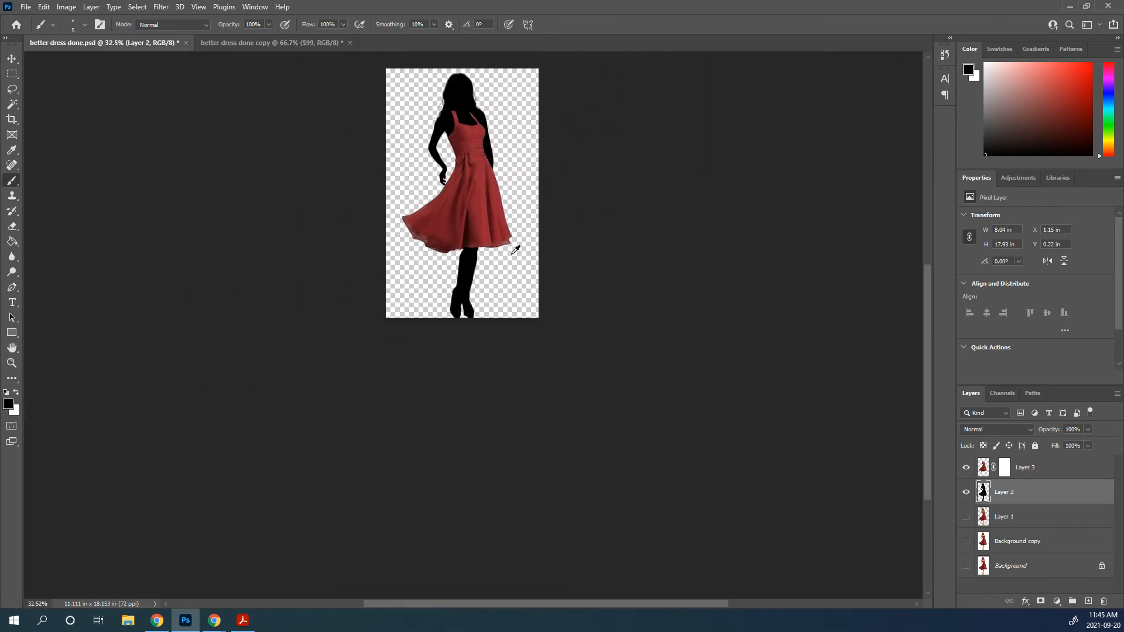
drag(526, 219, 527, 358)
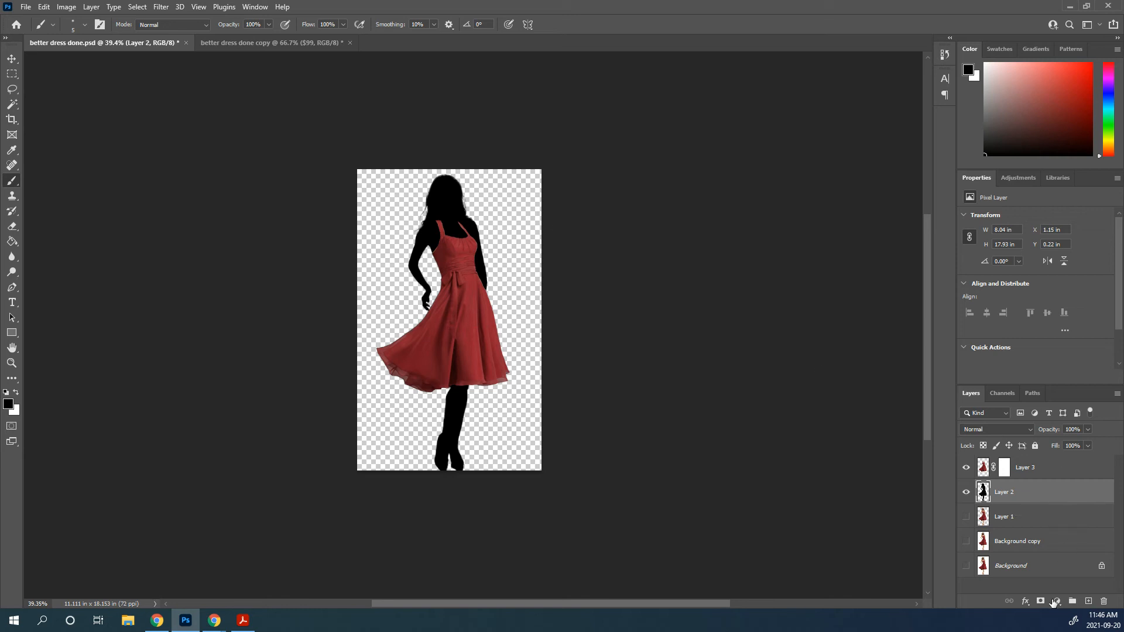
Add a new layer beneath the silhouette layer and fill it with light green #9bfda9
click(1089, 602)
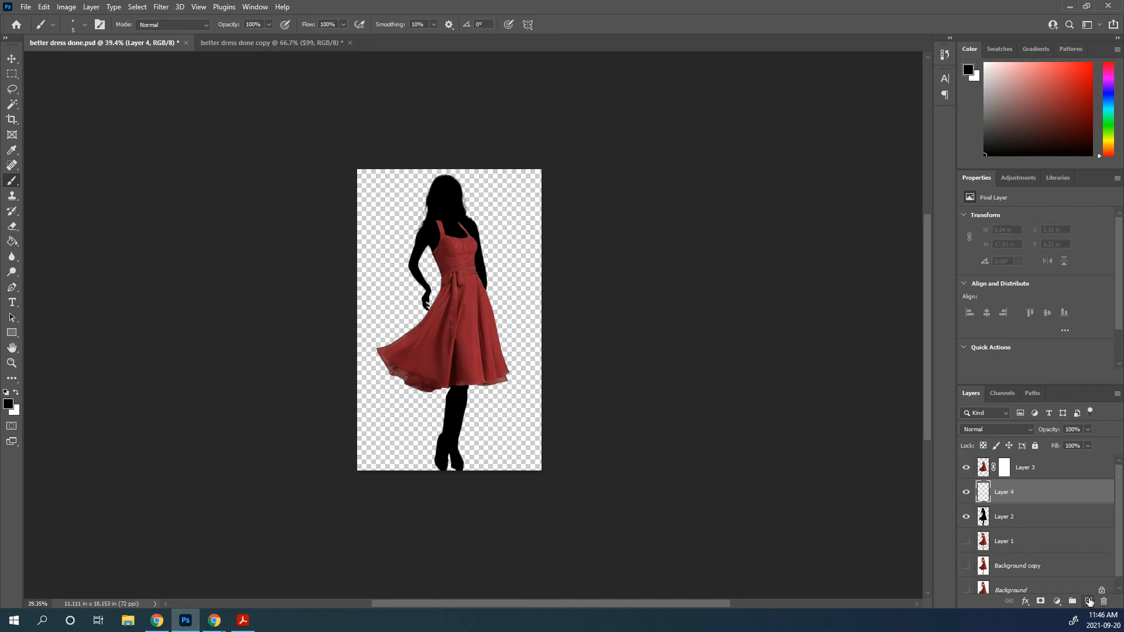
drag(1034, 494, 1032, 528)
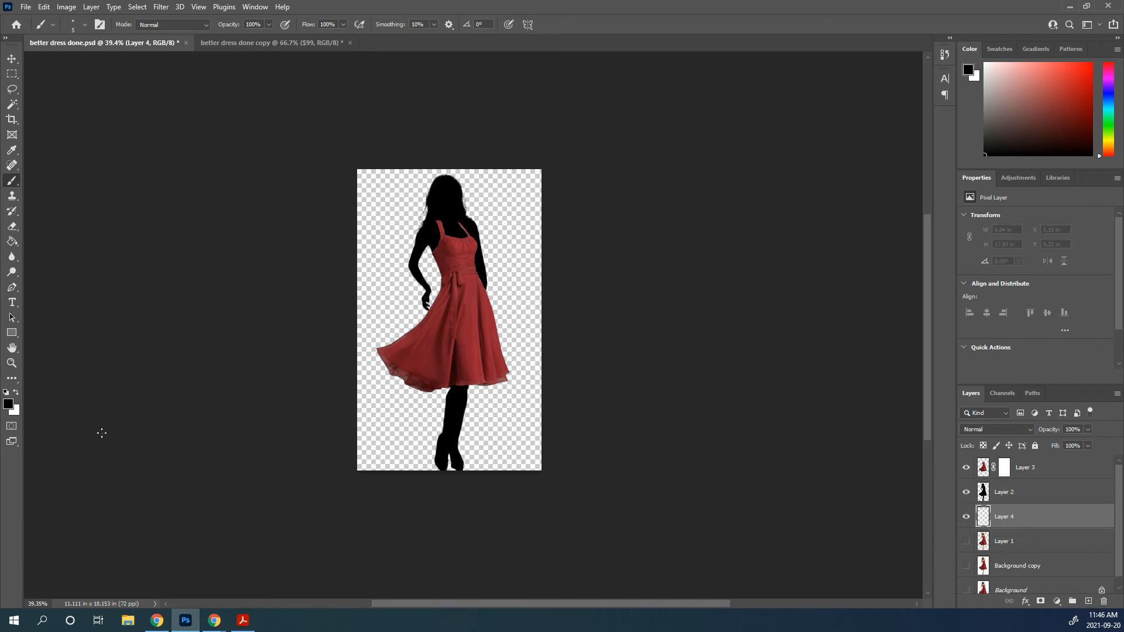
click(12, 406)
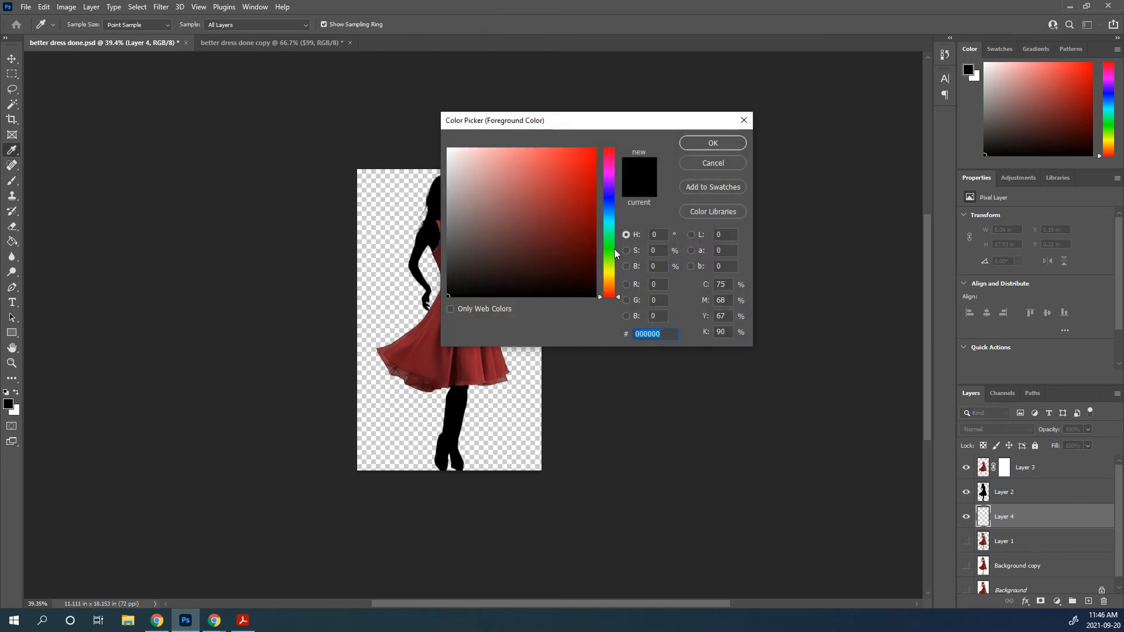
click(610, 236)
drag(605, 237, 609, 243)
click(596, 146)
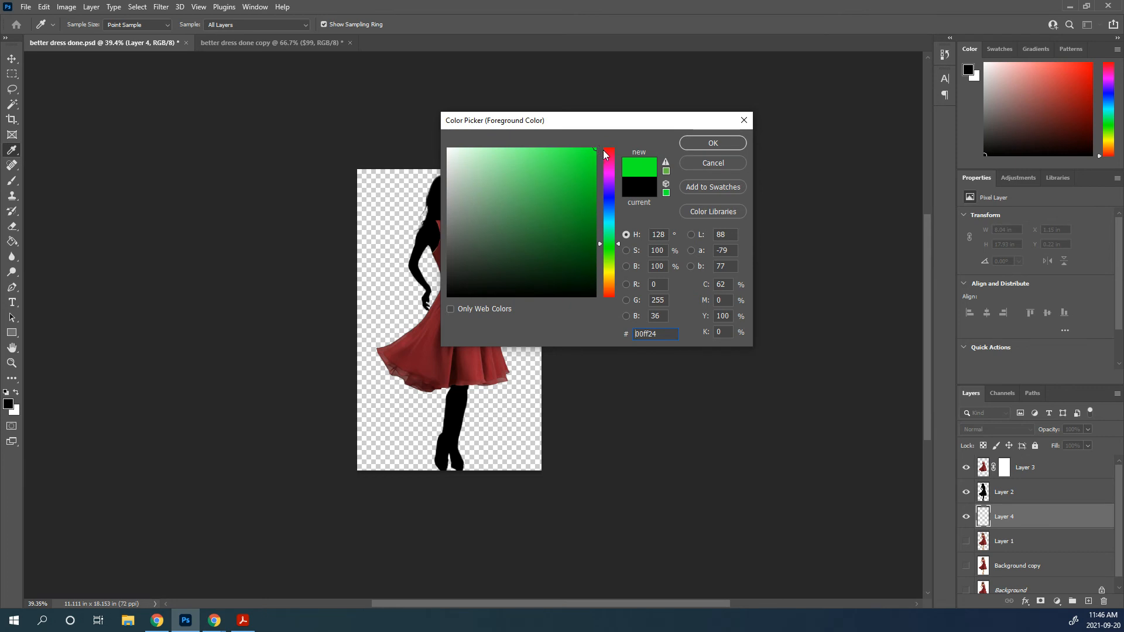
drag(594, 148, 505, 149)
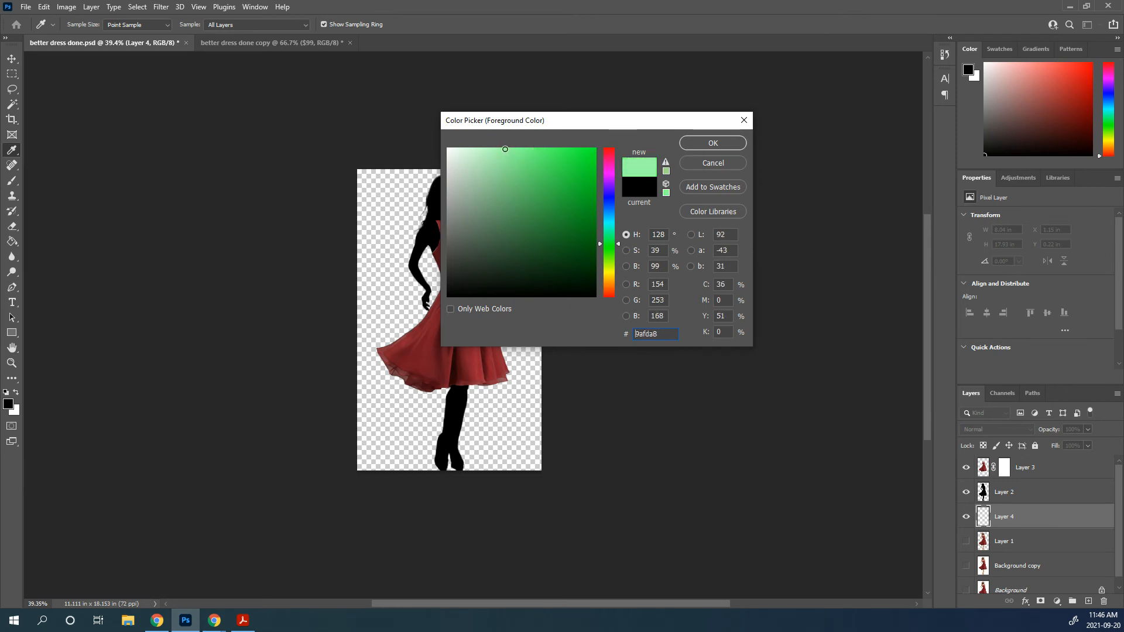
click(713, 144)
key(b)
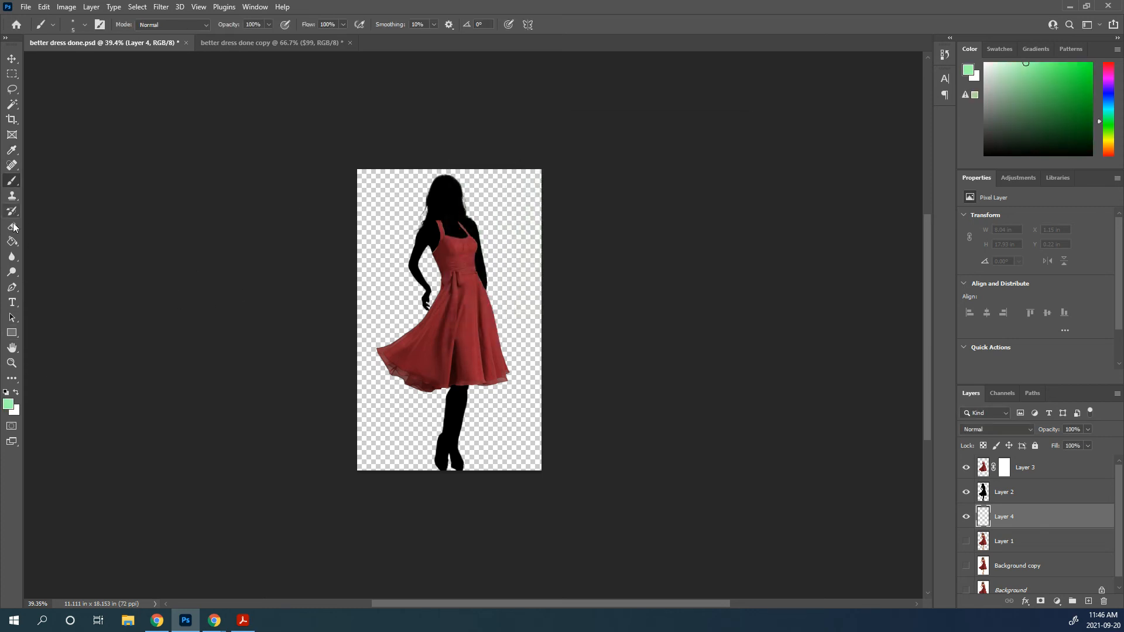
click(11, 242)
click(381, 221)
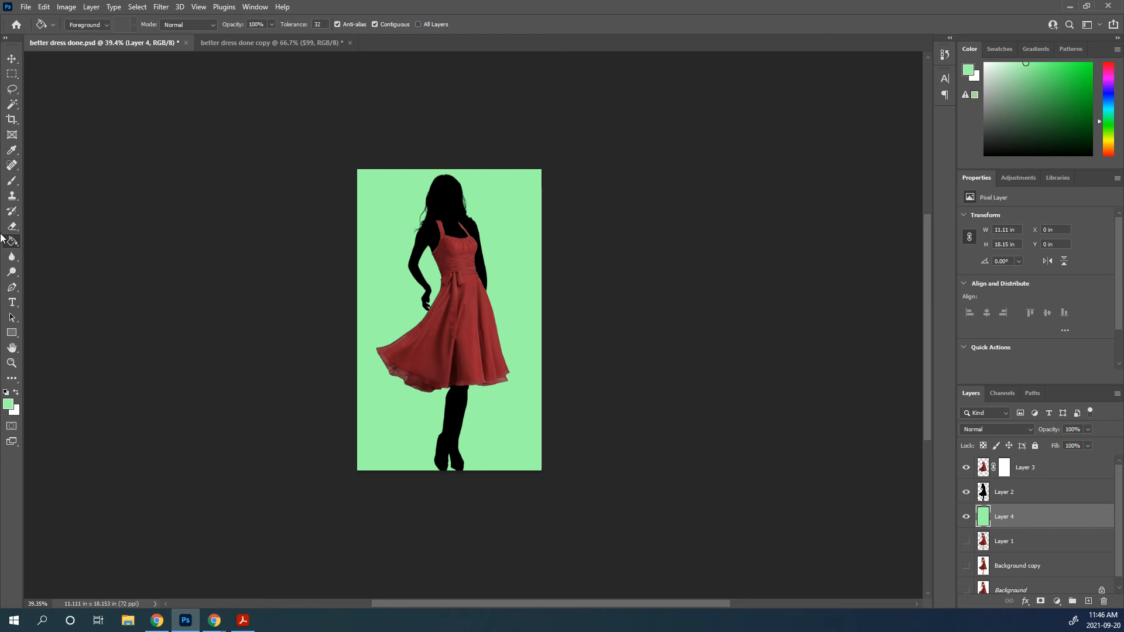
Add the text "$99" beside the silhouette's head and colour it dark red #7b1b26, sampled from the dress
click(12, 302)
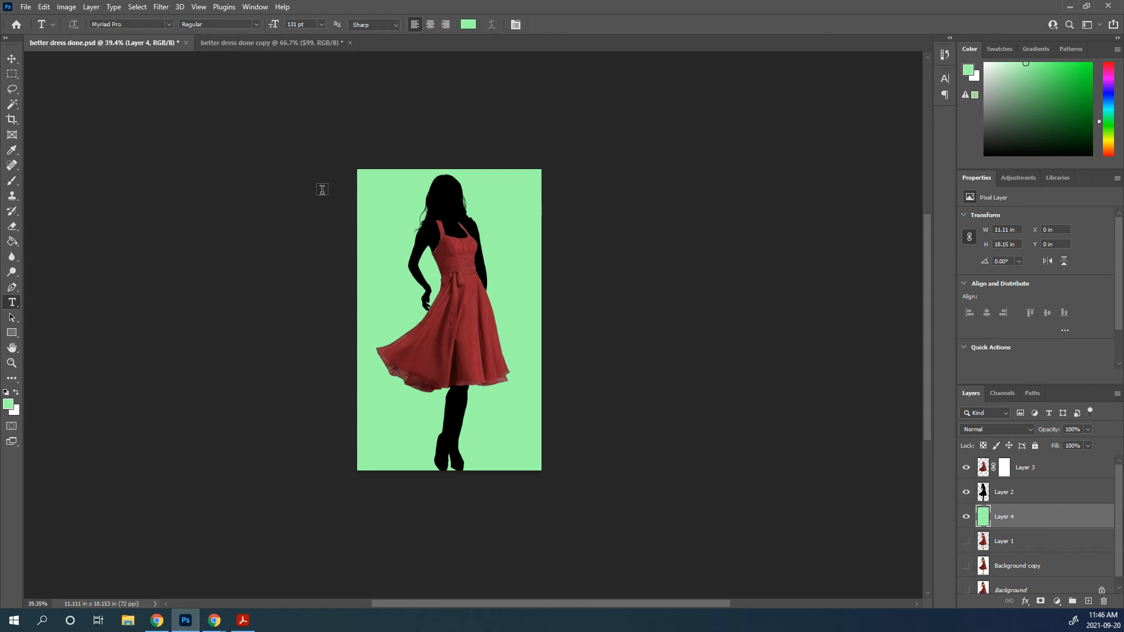
click(481, 197)
key(BackSpace)
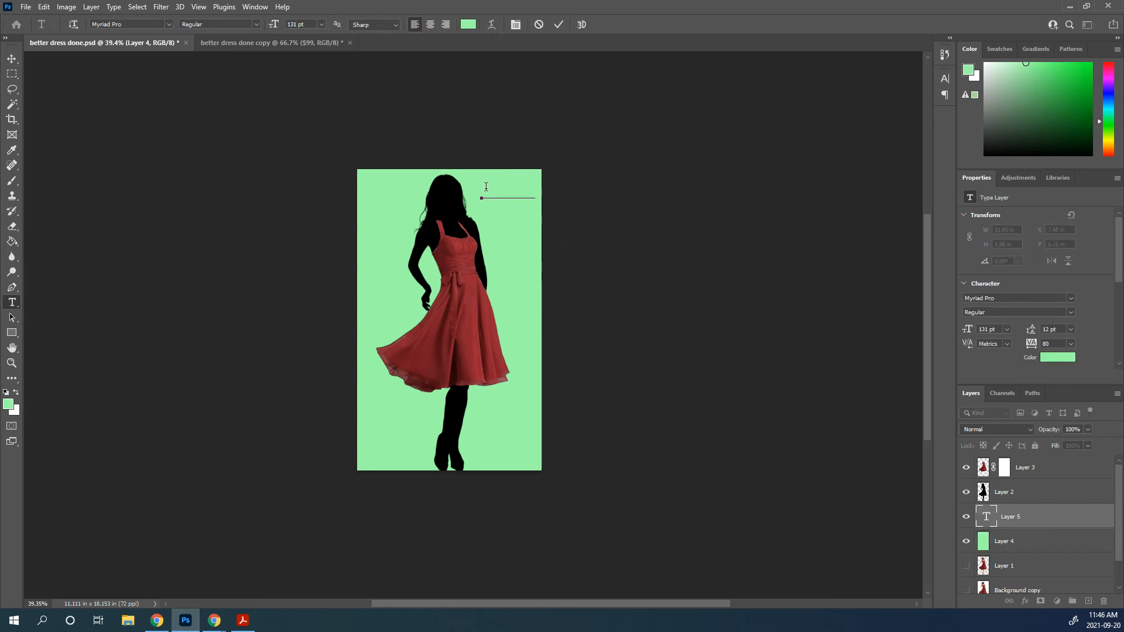
key(ctrl+a)
click(469, 24)
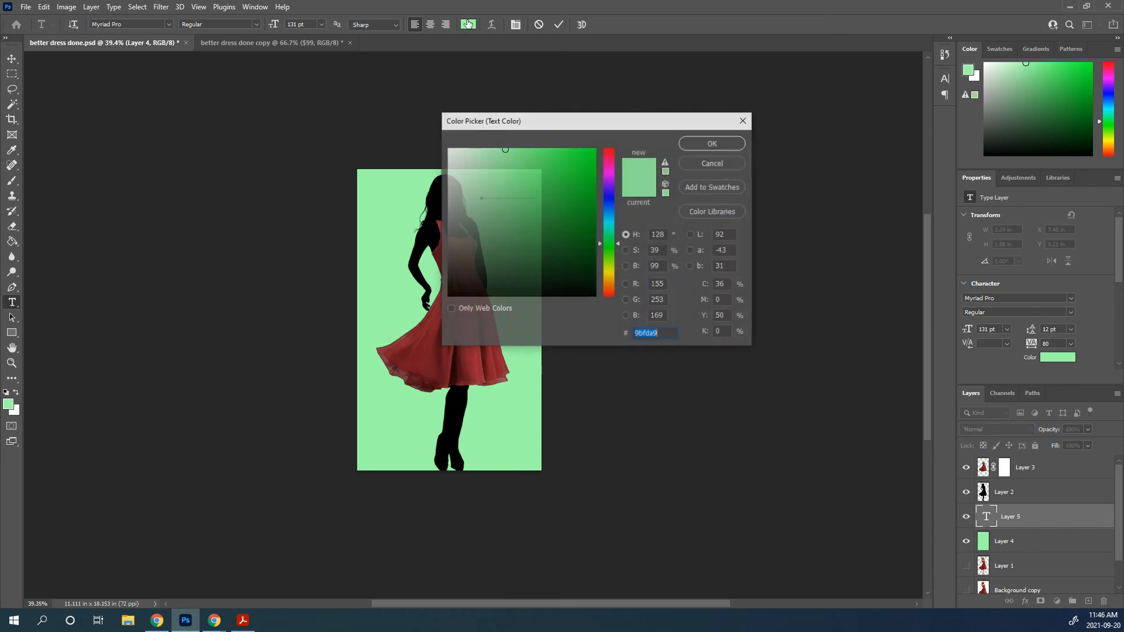
click(425, 344)
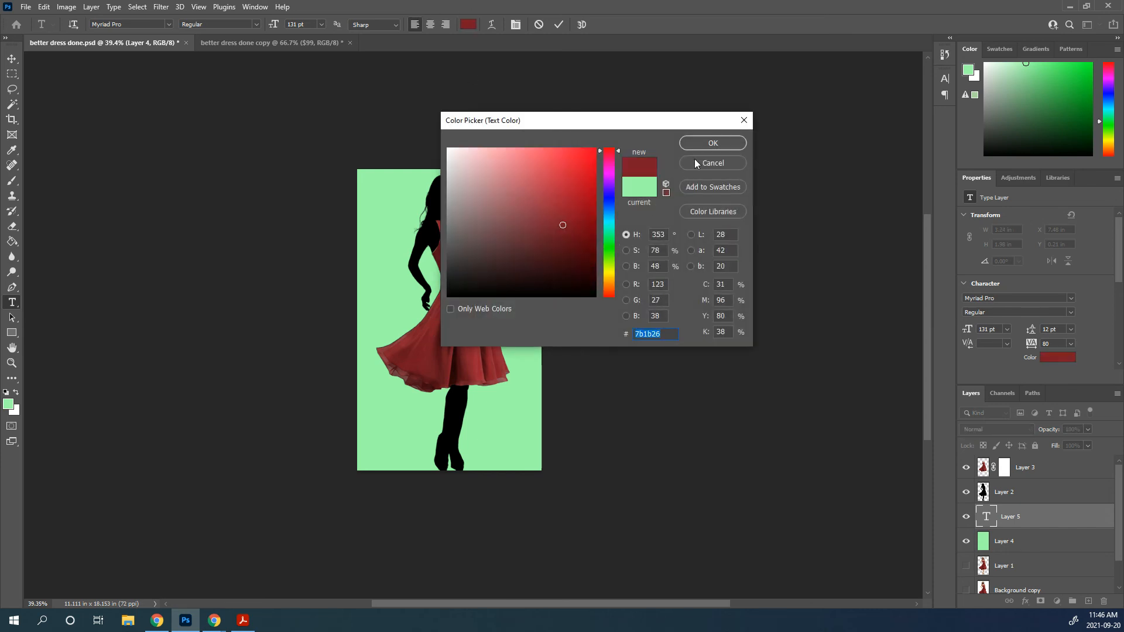
click(711, 143)
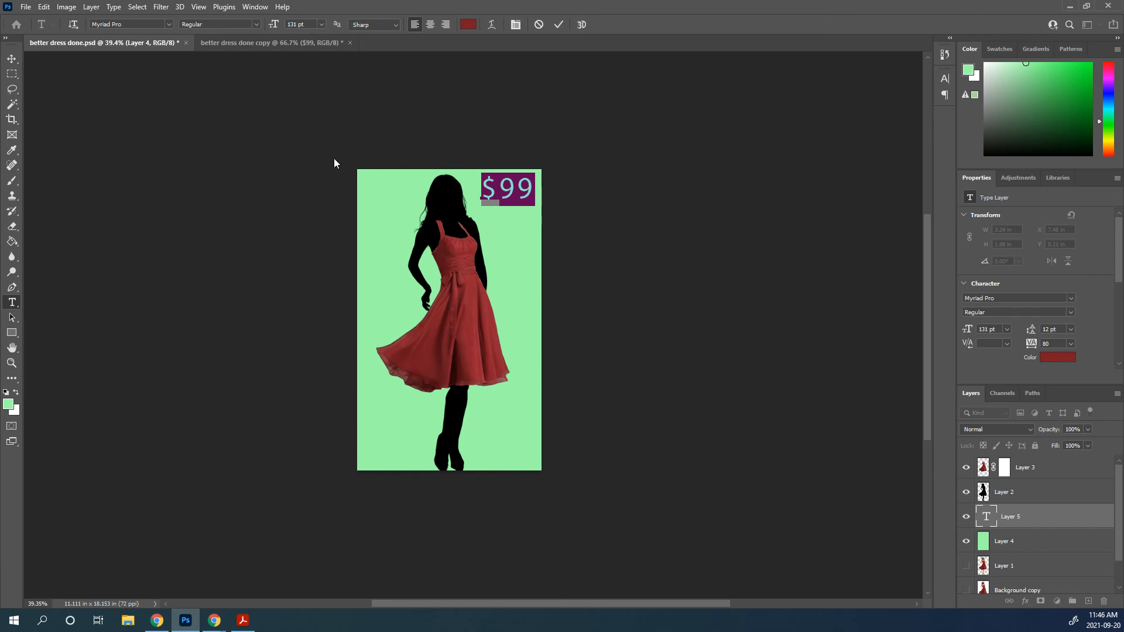
Set the price text to the Playbill font at 191 pt and reposition it beside the silhouette's head
drag(272, 24, 274, 25)
click(168, 24)
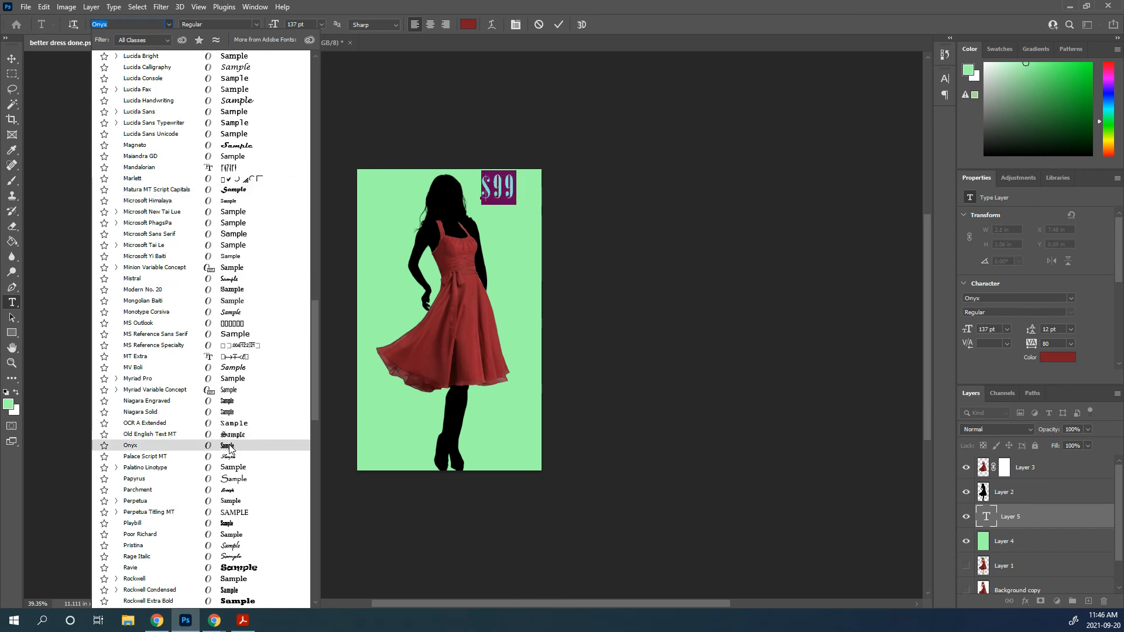
click(225, 526)
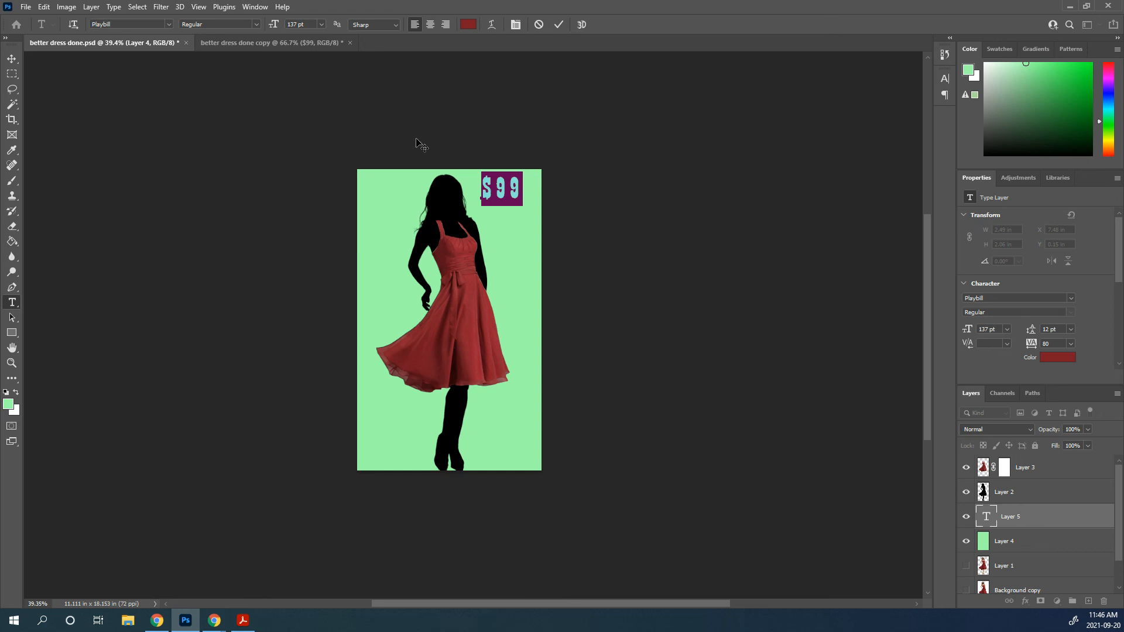
drag(272, 24, 306, 26)
drag(499, 234, 497, 257)
click(559, 25)
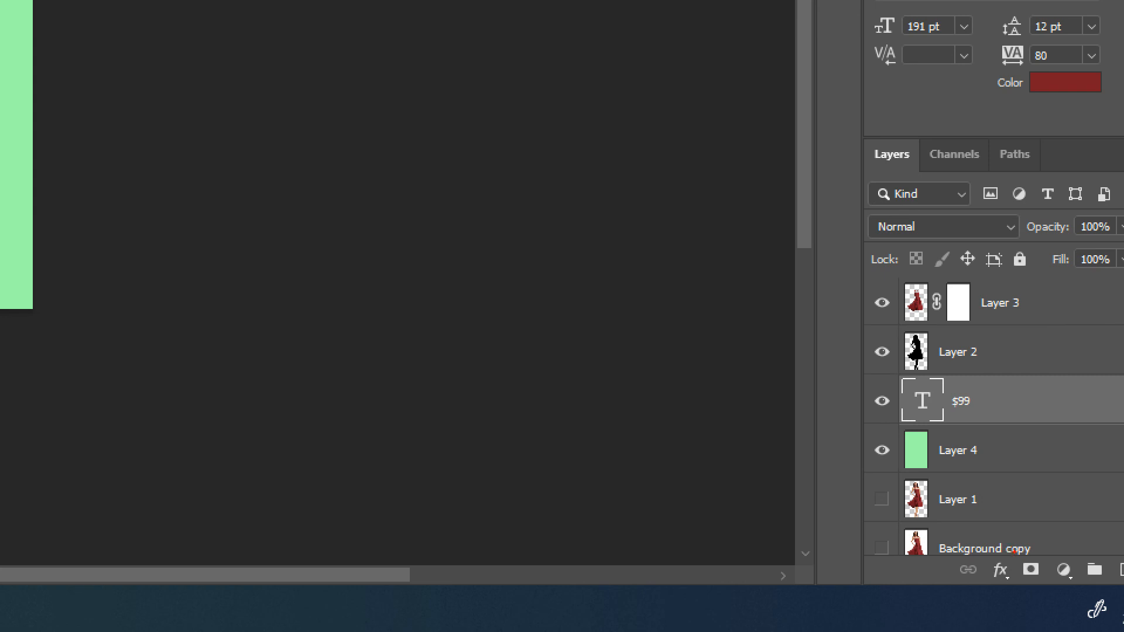
mouse_move(1013, 551)
mouse_down()
mouse_move(1010, 607)
mouse_move(1003, 542)
mouse_up()
mouse_move(1018, 379)
mouse_down()
mouse_move(908, 423)
mouse_move(1021, 380)
mouse_up()
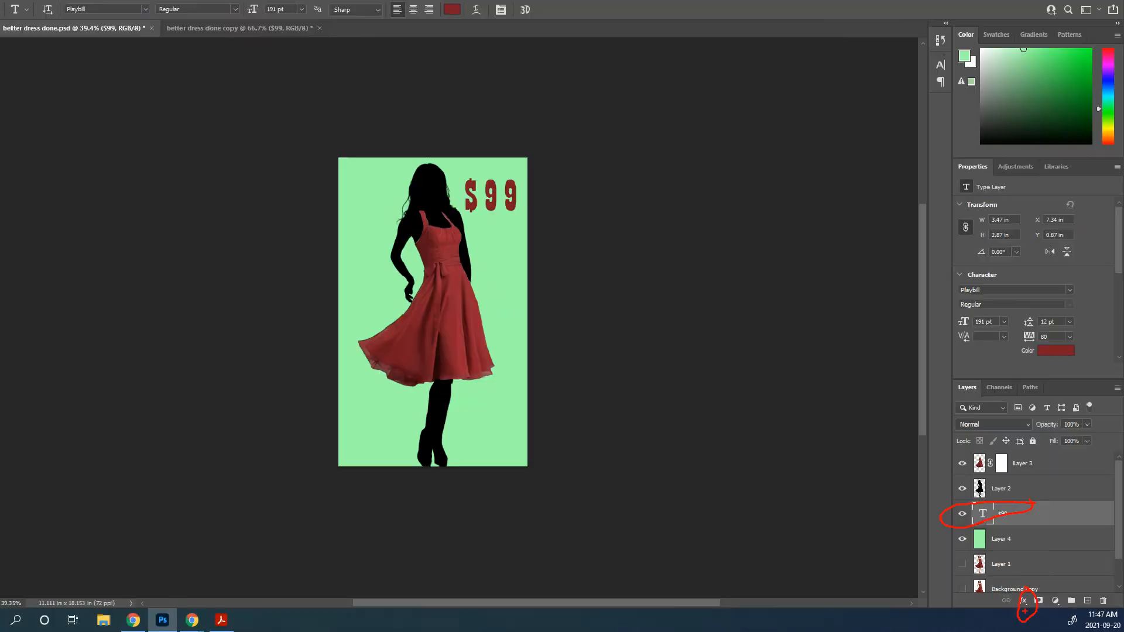
Add a black 7 px Stroke effect positioned Outside to the $99 text layer
click(1002, 571)
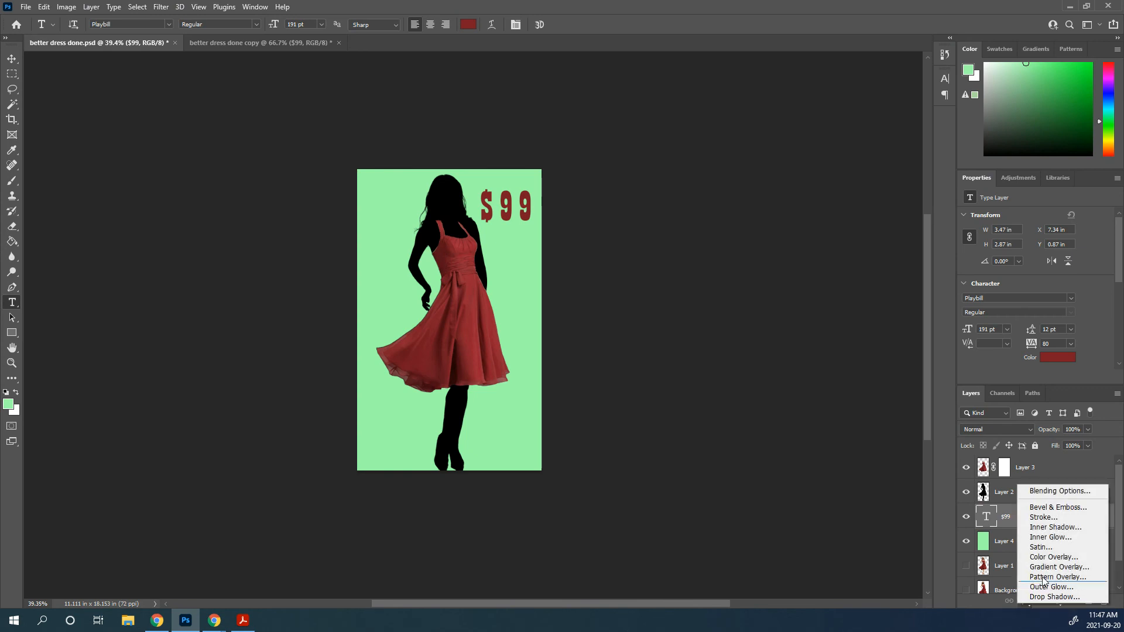
click(1048, 516)
drag(657, 198, 561, 282)
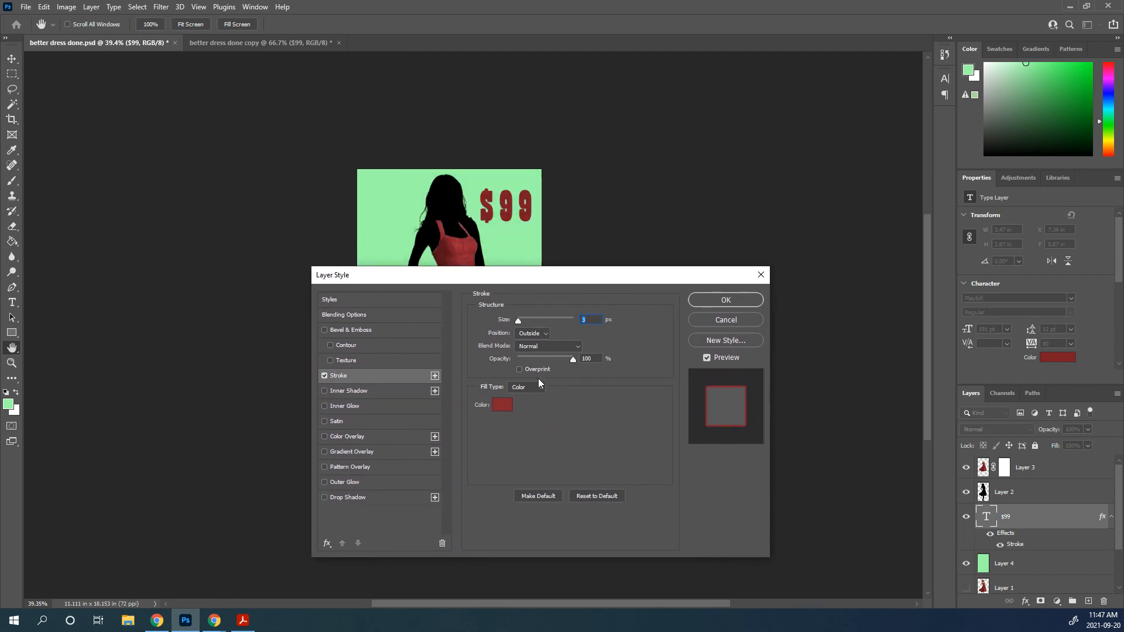
click(502, 405)
click(449, 296)
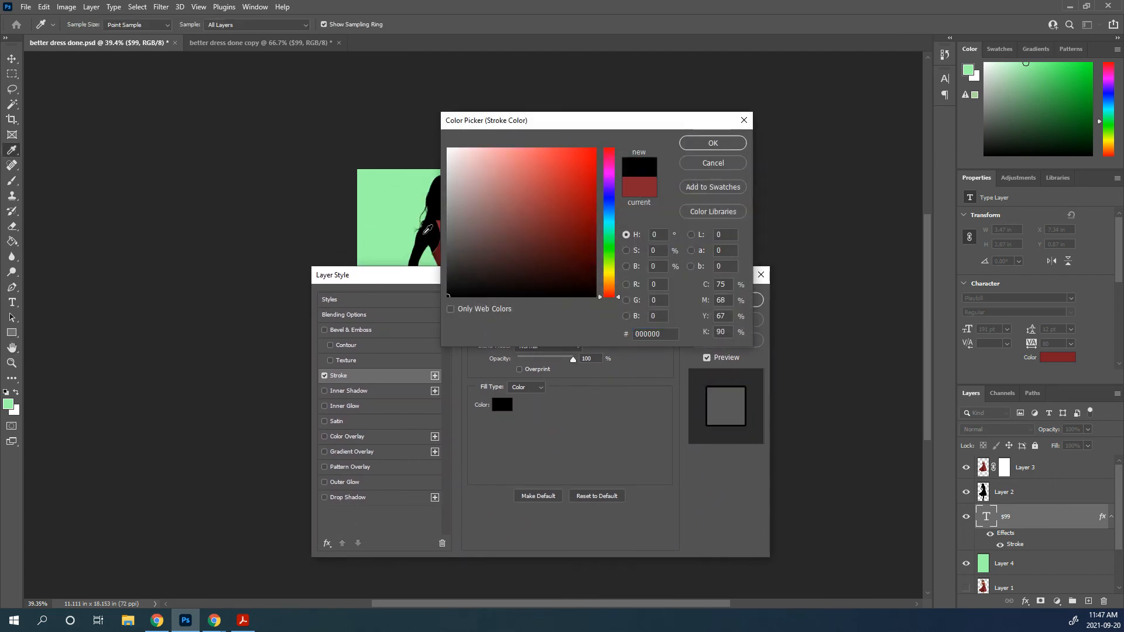
click(710, 143)
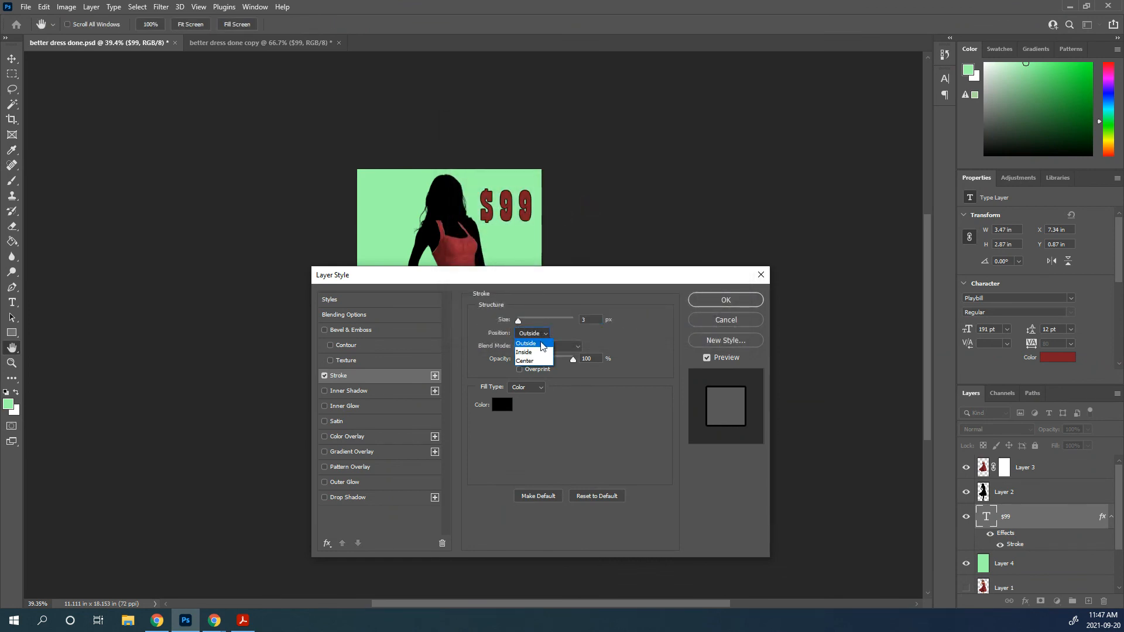
click(539, 343)
drag(520, 321, 522, 321)
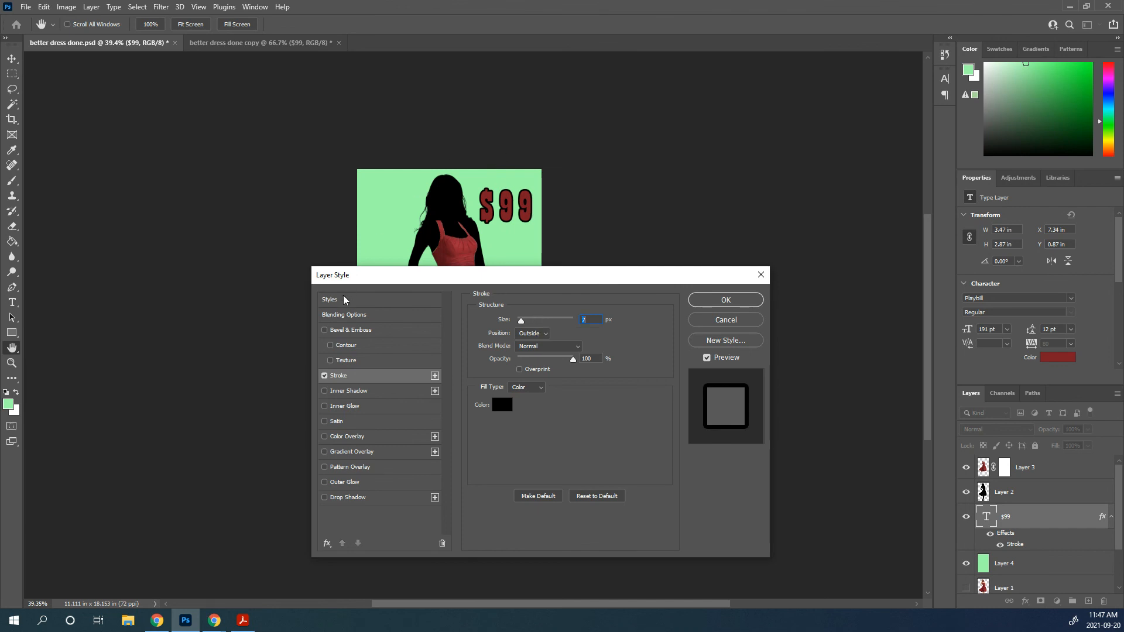
Add an Inner Bevel effect with 188% depth to the $99 text, apply the layer style and check the result
click(358, 333)
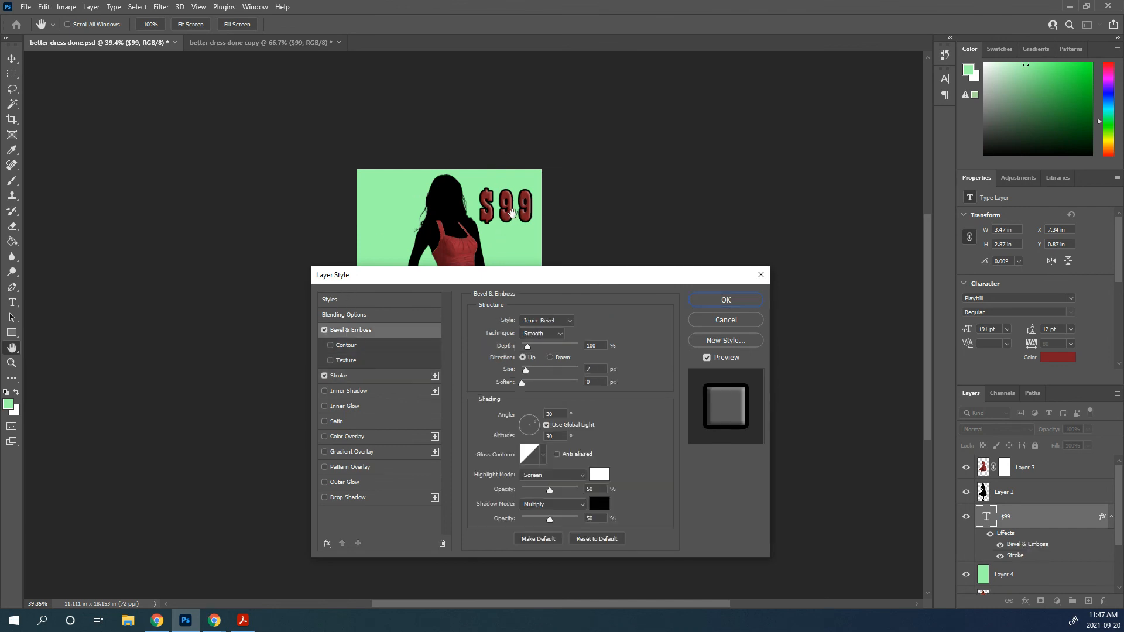
drag(527, 346, 534, 352)
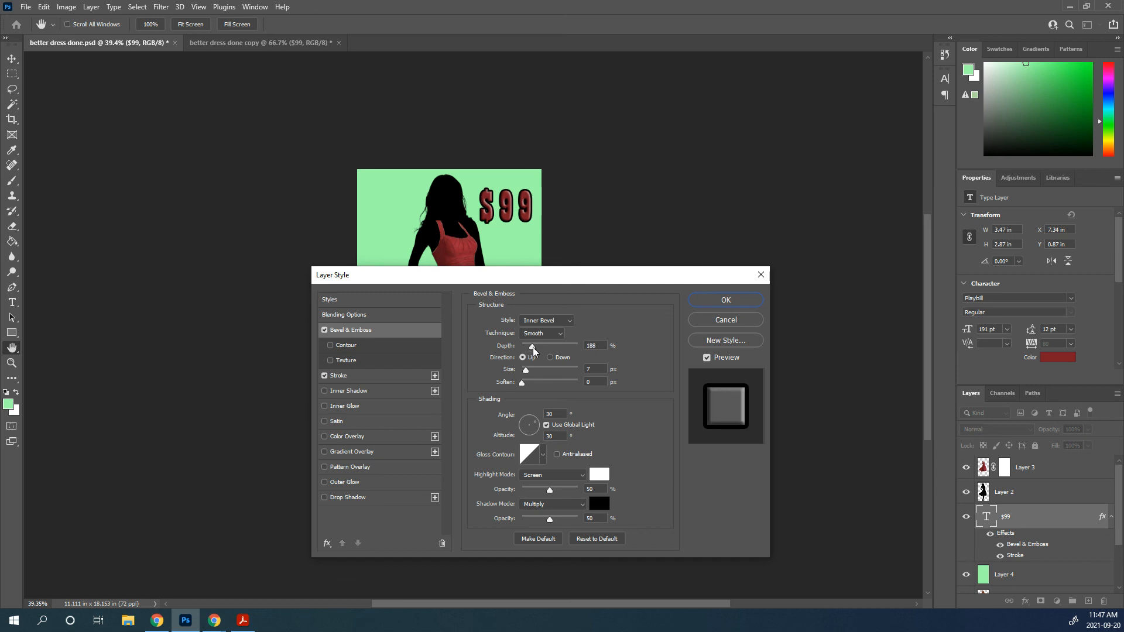
click(720, 301)
scroll(177, 259, up, 3)
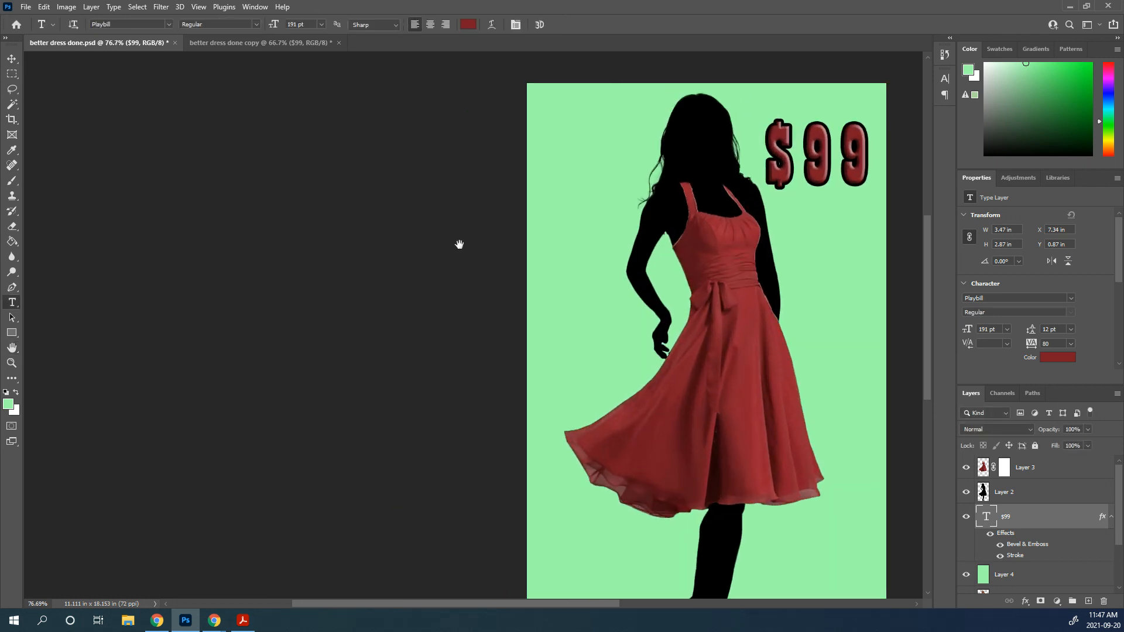
drag(758, 286, 364, 340)
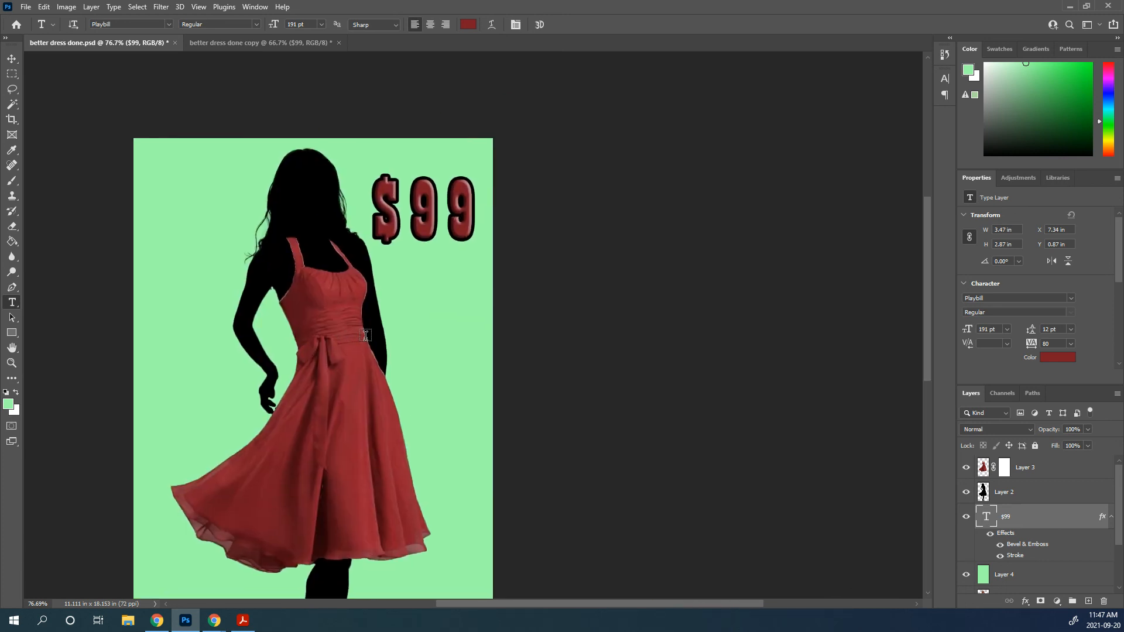